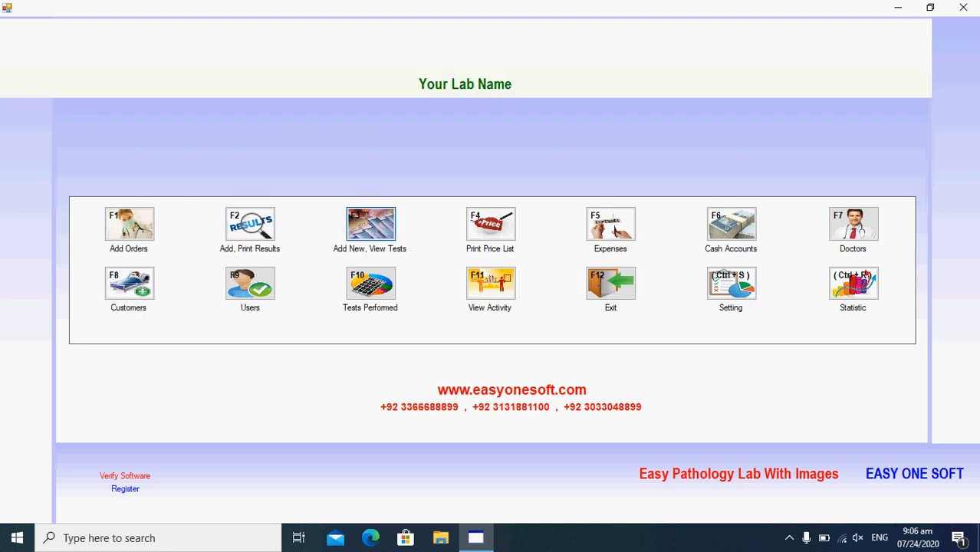
- Open Add New, View Tests (F3) from the main menu to reach the test list
click(371, 224)
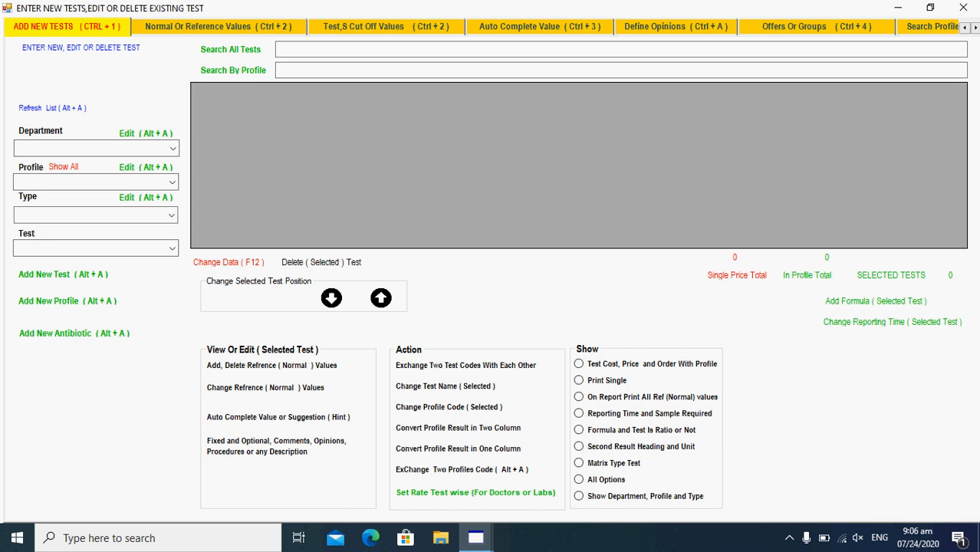
- Add a new test 'Culture Test ( Pus )' with department, profile and type PATHOLOGY RESULTS
key(alt+a)
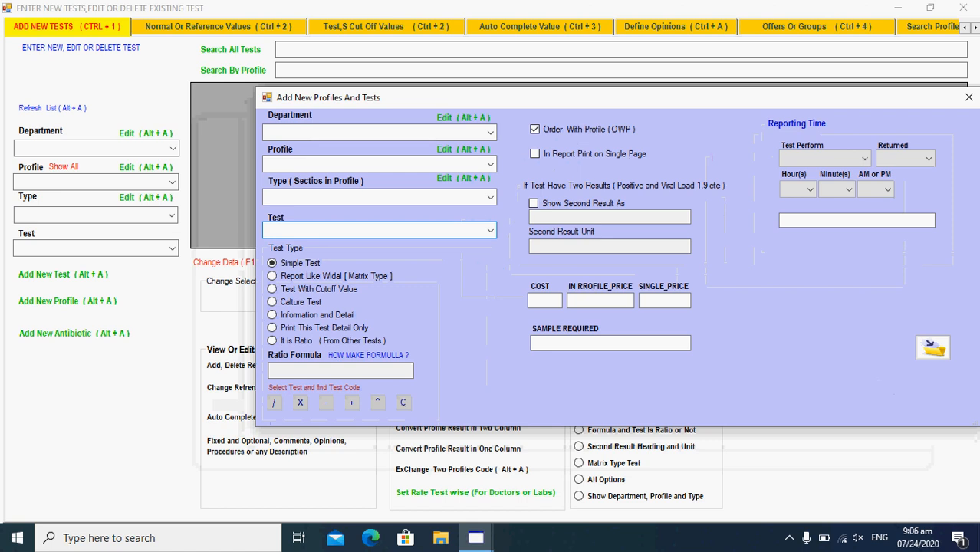
click(374, 132)
text(PATHOLOGY RESULTS)
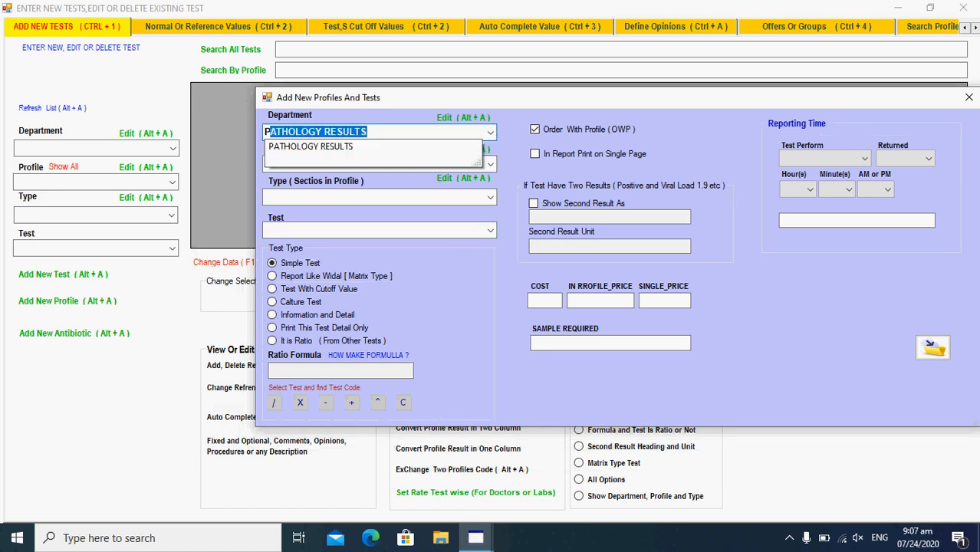
key(Tab)
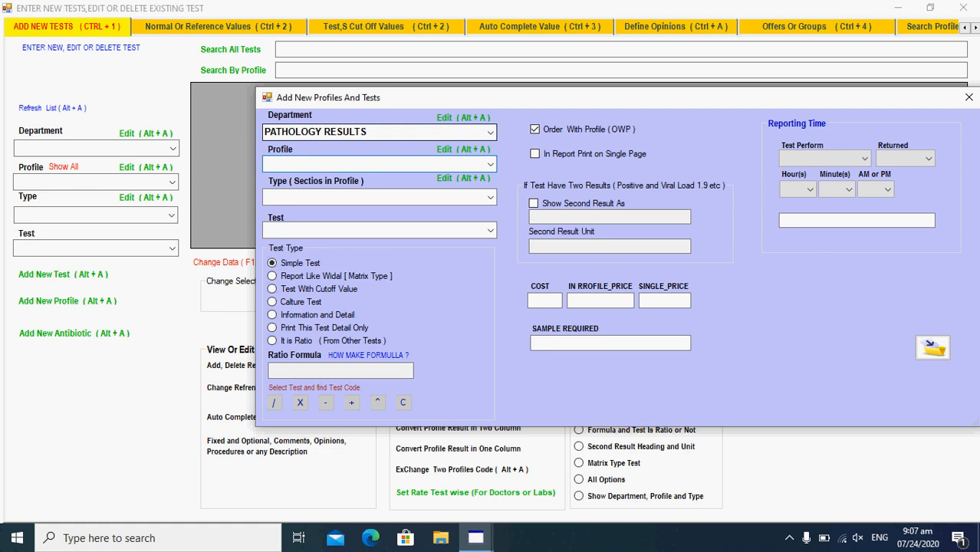
key(Tab)
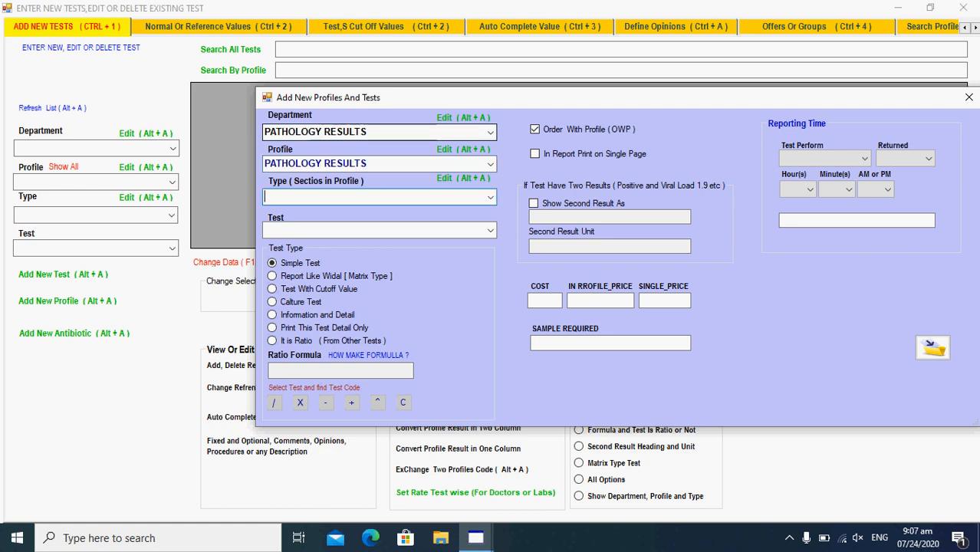
text(P)
key(Tab)
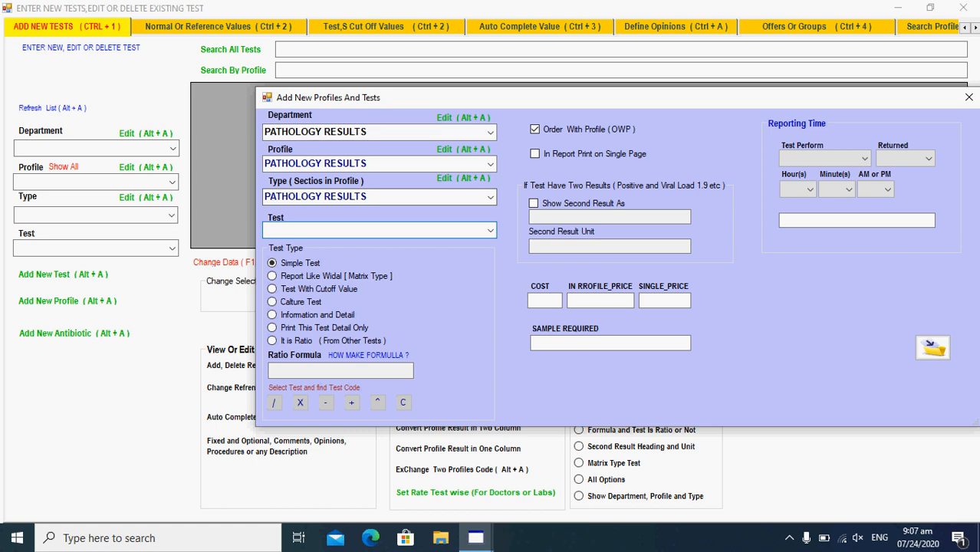
text(Culture Test ( Pus ))
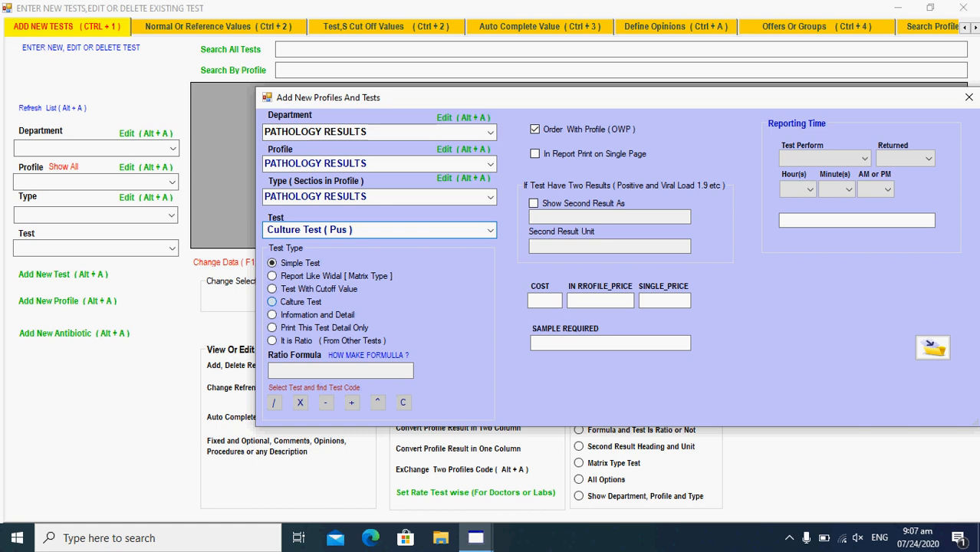
- Make it a culture test, not ordered with profile: cost 0, profile price 0, single price 5000, sample Nil
click(273, 303)
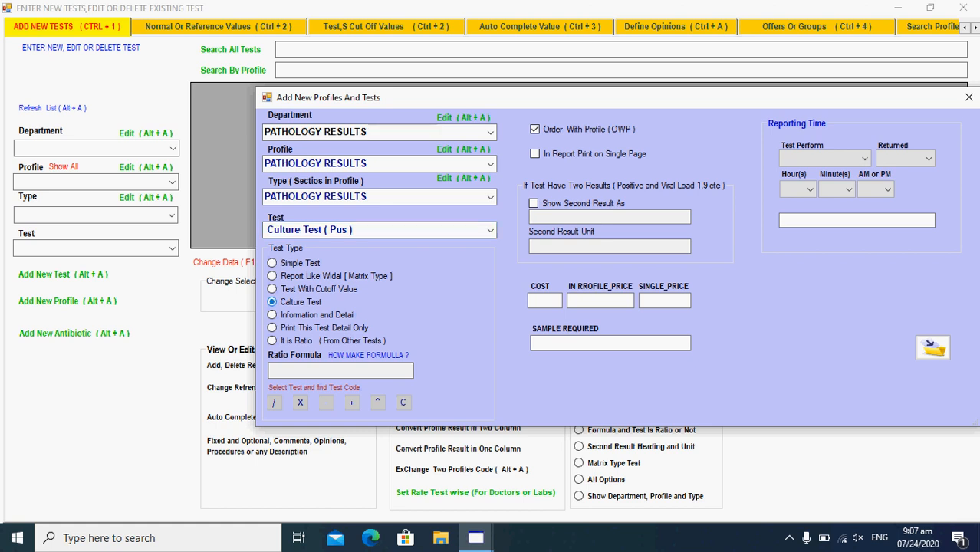
click(535, 129)
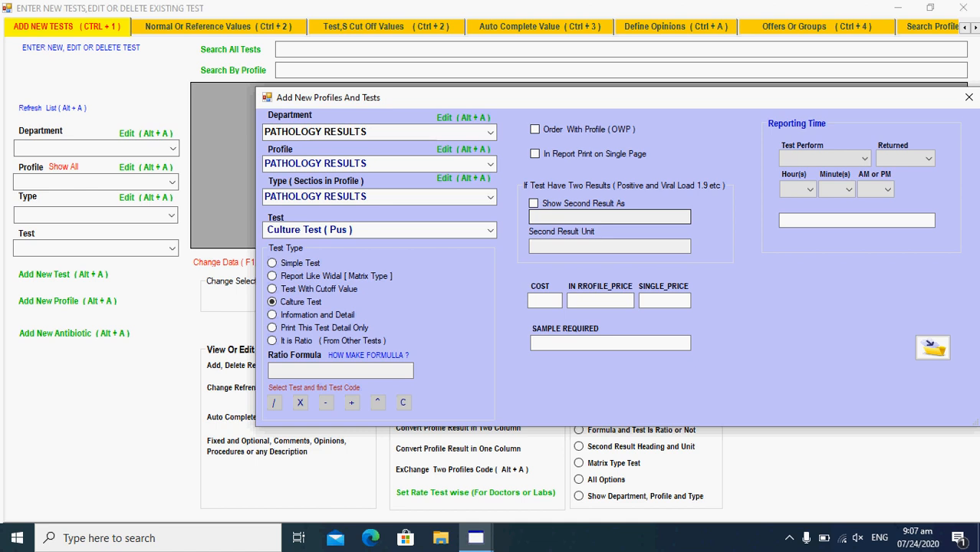
text(0)
key(Tab)
text(0)
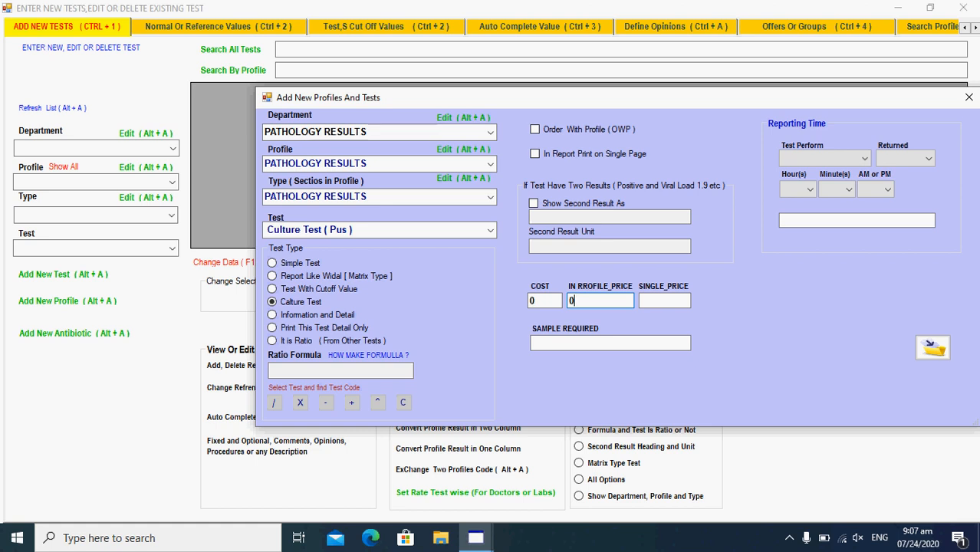
key(Tab)
text(5000)
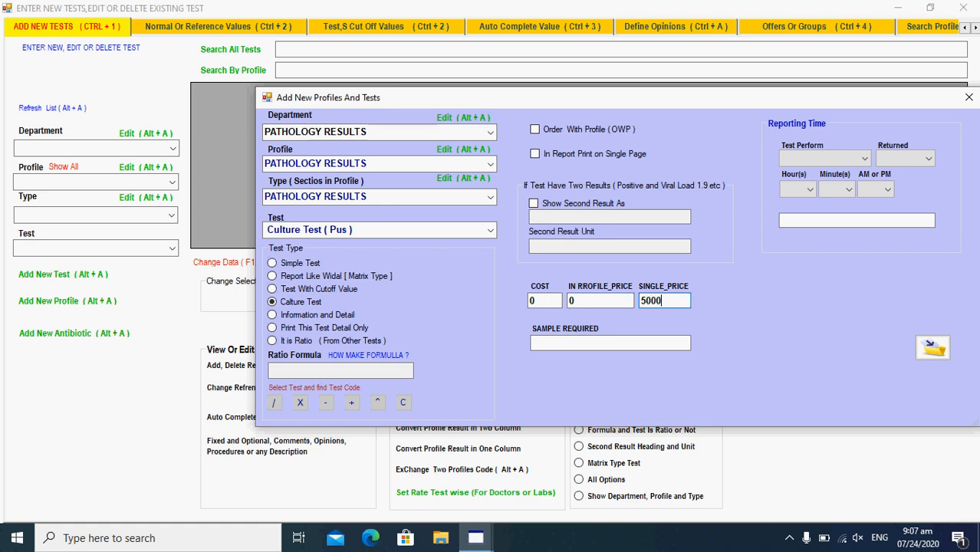
key(Tab)
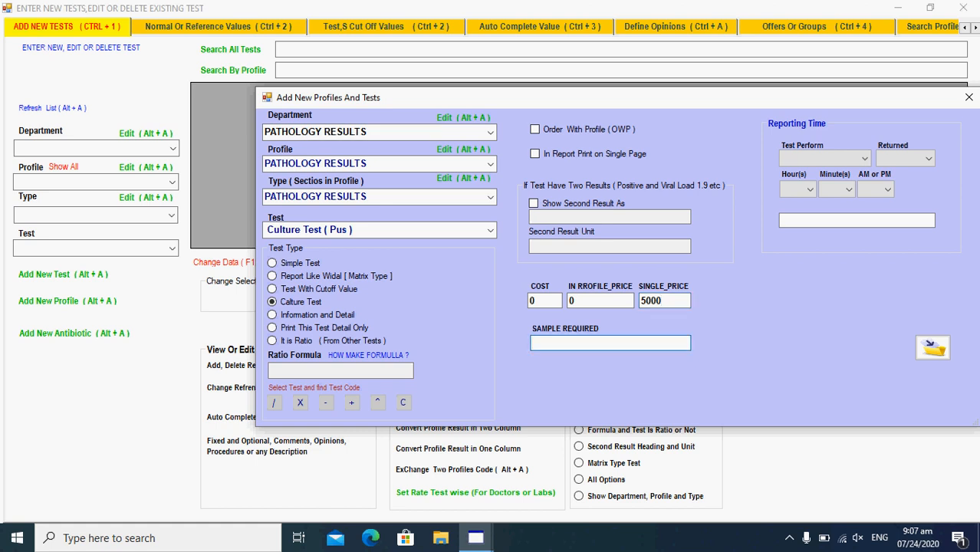
text(Nil)
double_click(539, 344)
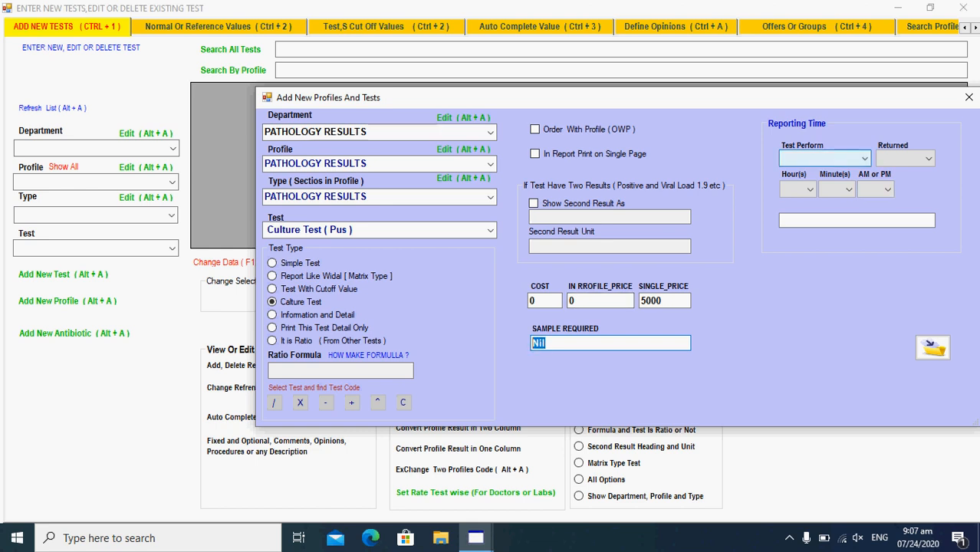
- Set reporting to Everyday after 05:00 and save the test
click(825, 159)
click(798, 171)
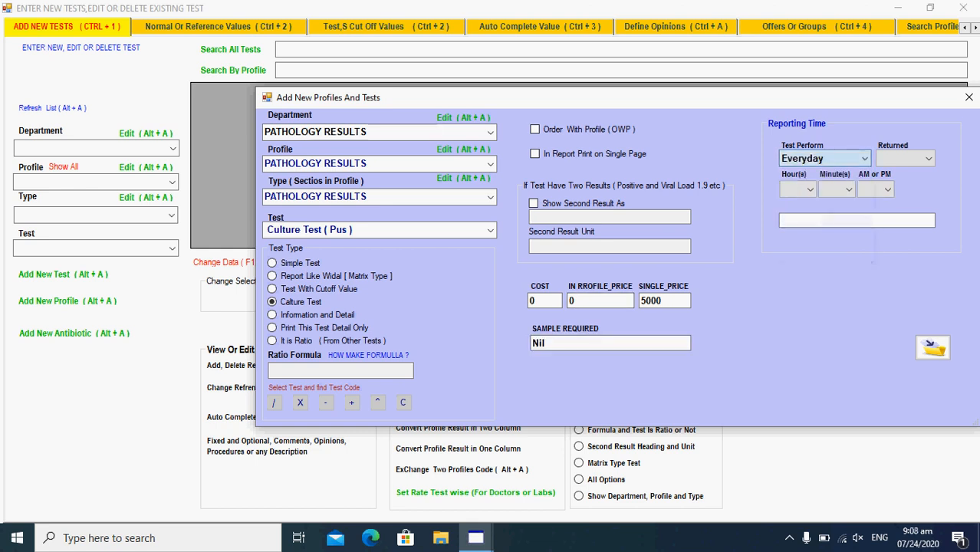
key(Tab)
key(Down)
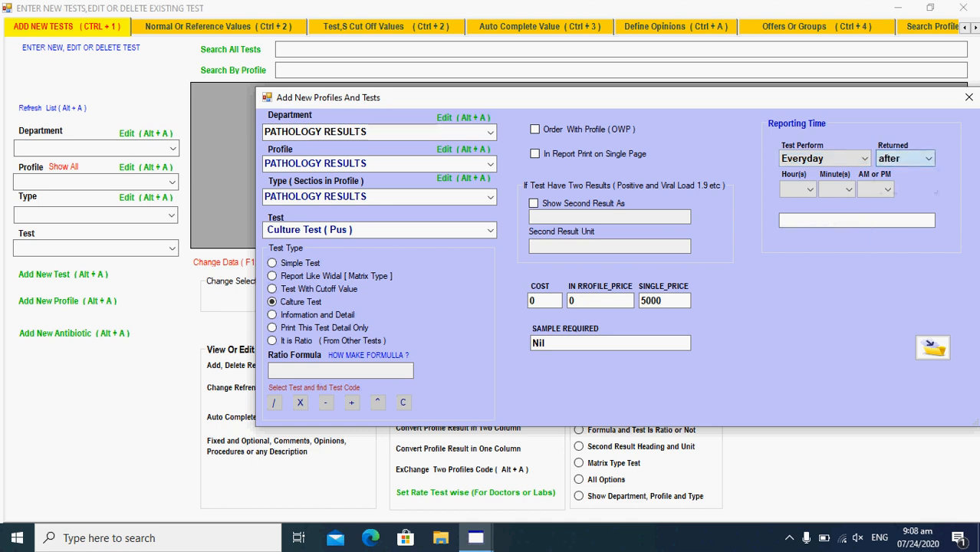
click(810, 190)
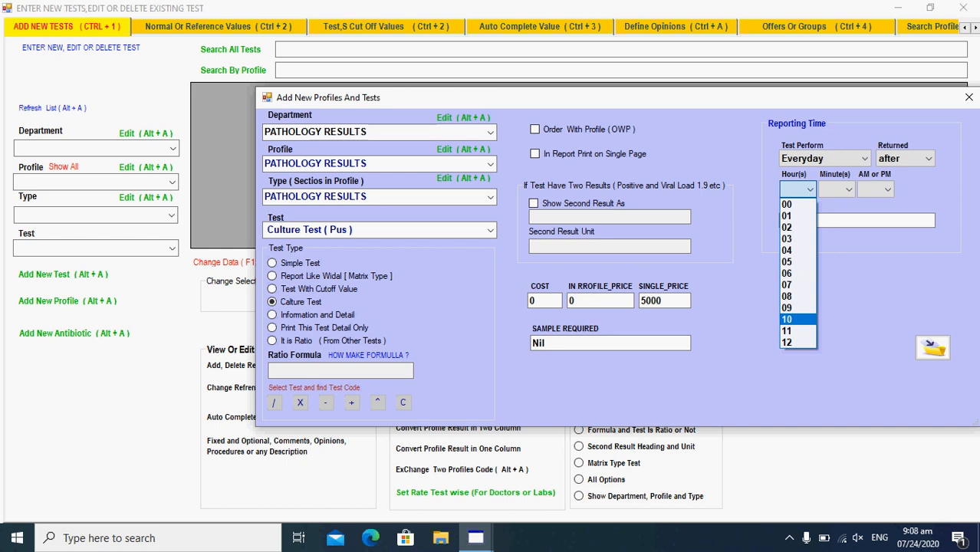
click(793, 262)
click(848, 189)
click(830, 204)
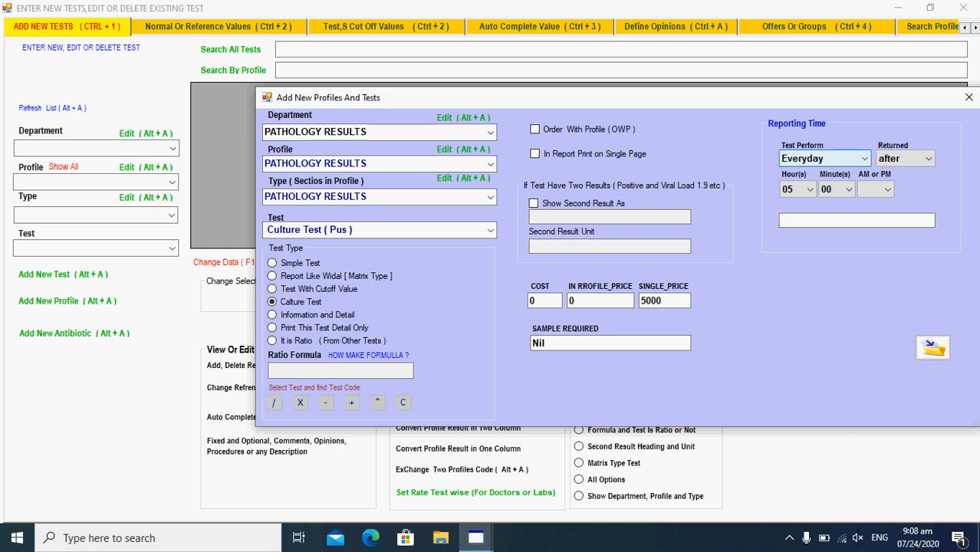
click(933, 348)
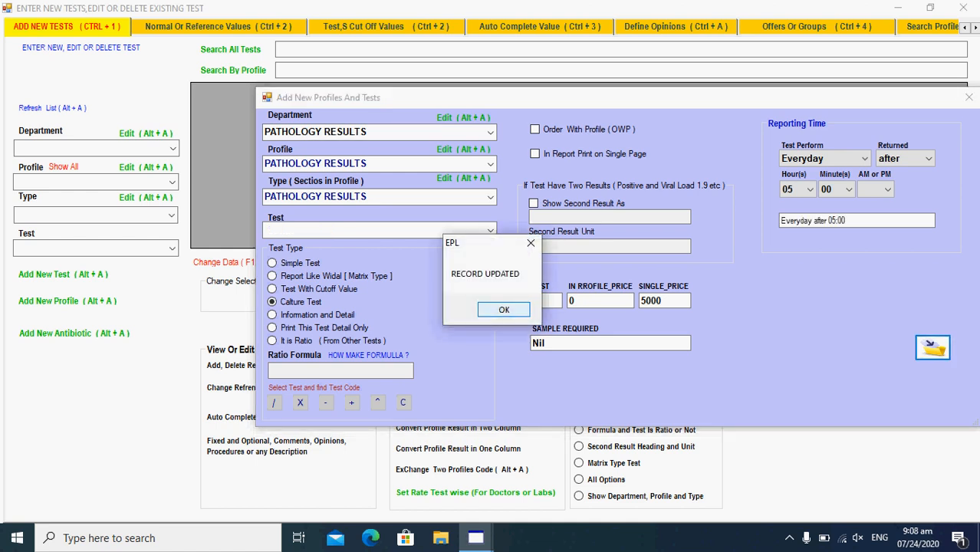
- Dismiss the confirmation, close the Add dialog, and filter by PATHOLOGY RESULTS department and profile
key(Return)
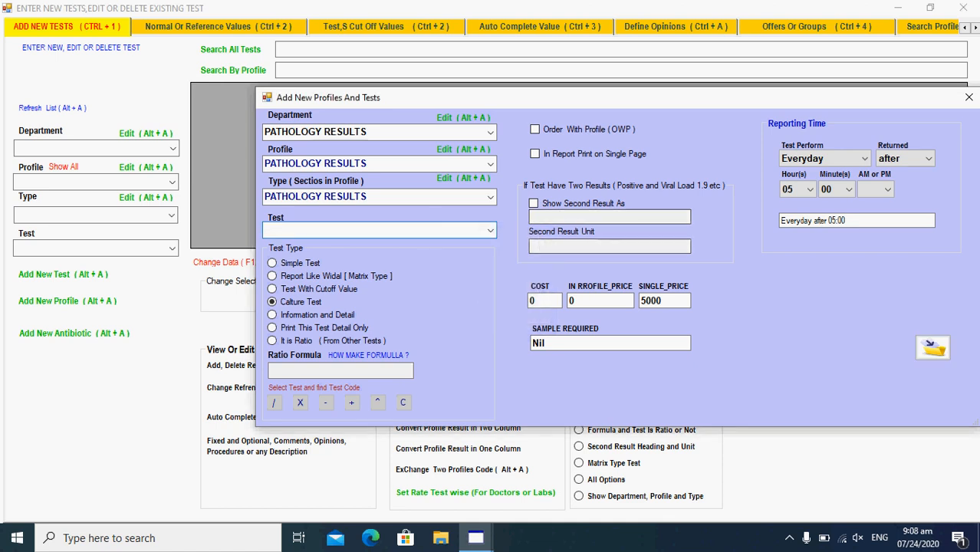
click(969, 98)
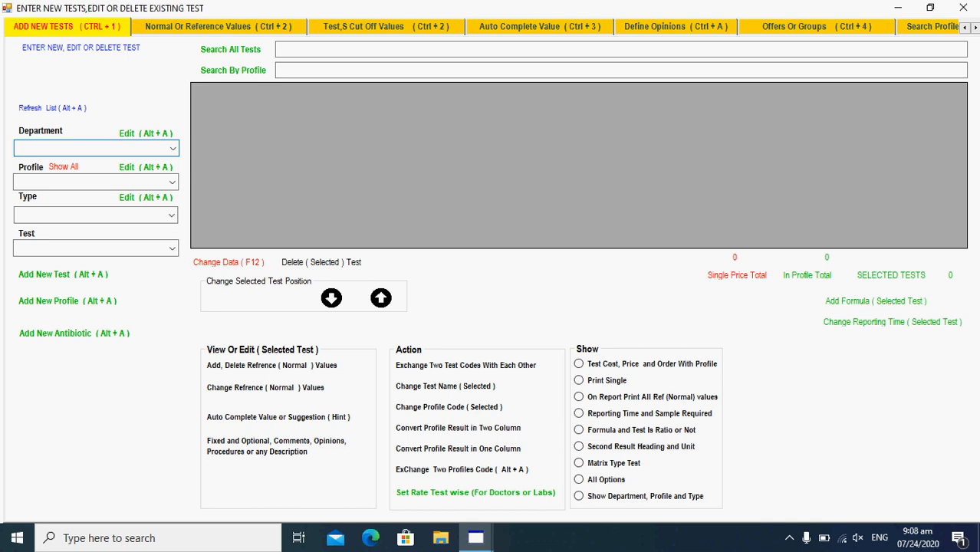
text(pATHOLOGY RESULTS)
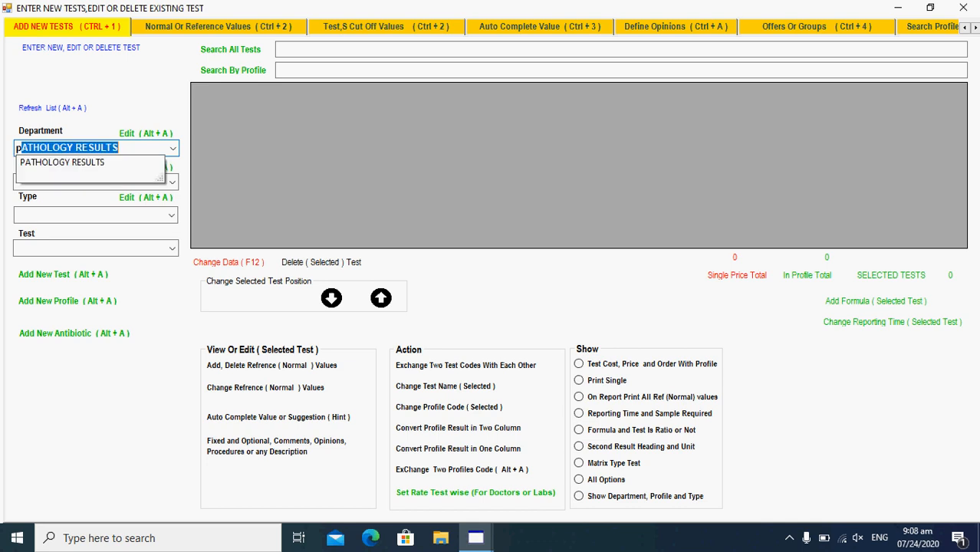
key(Return)
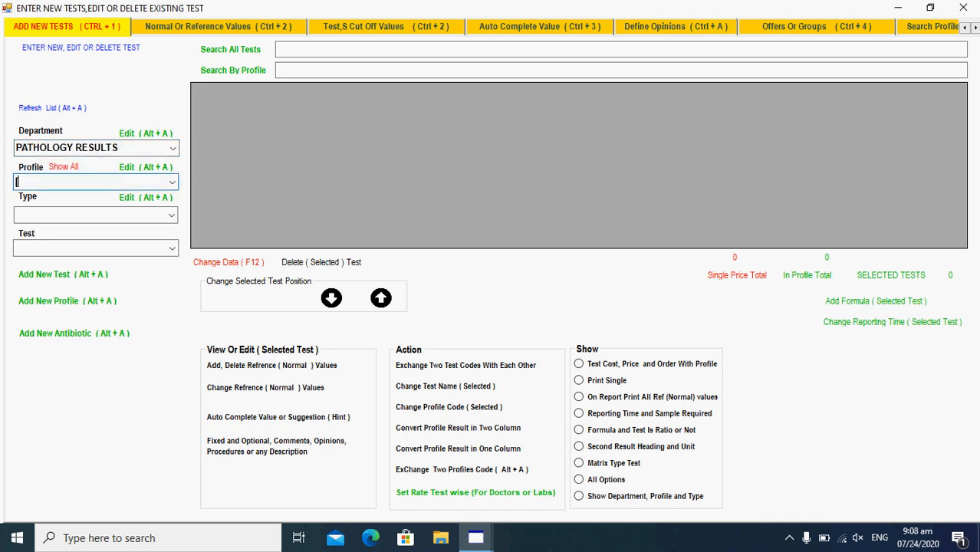
text(pATHOLOGY RESULTS)
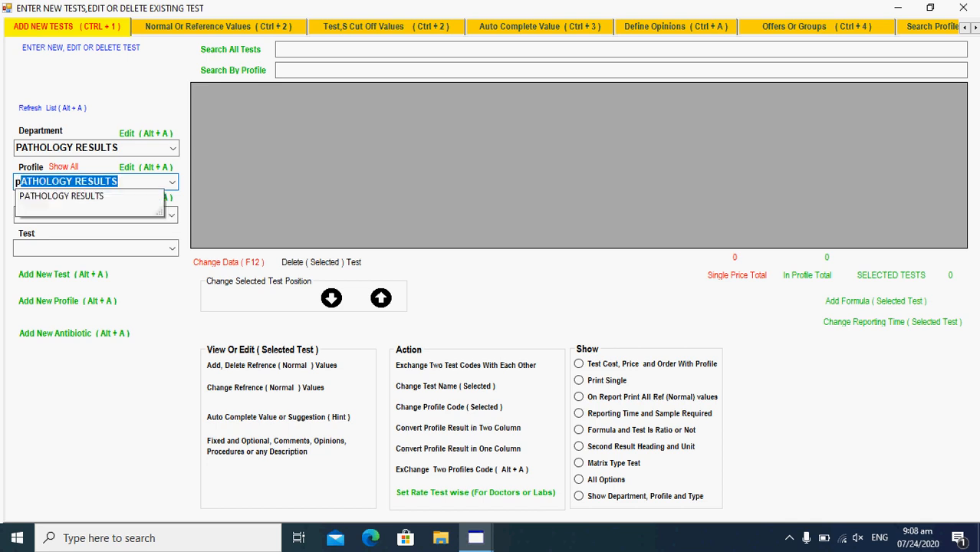
key(Return)
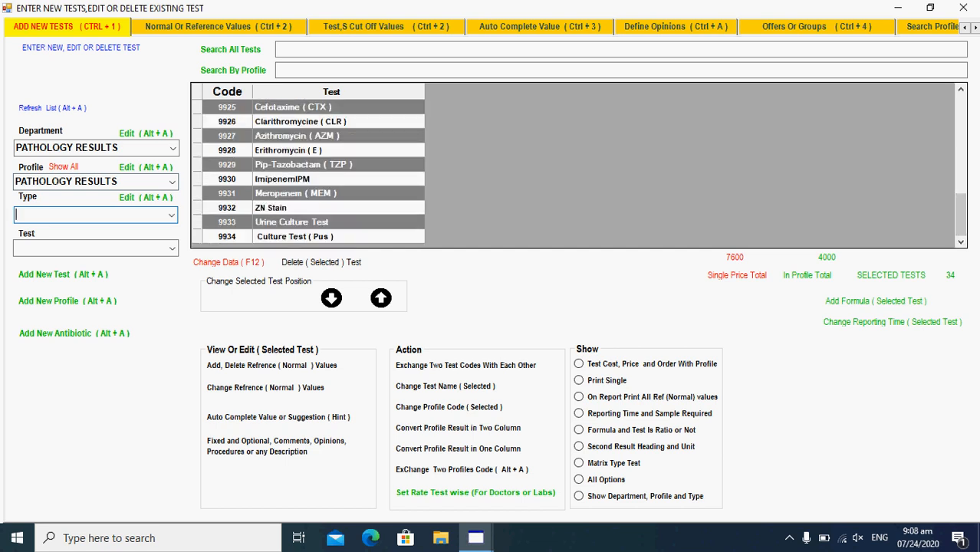
- Confirm Culture Test ( Pus ) appears as code 9934, then close the tests window
click(296, 236)
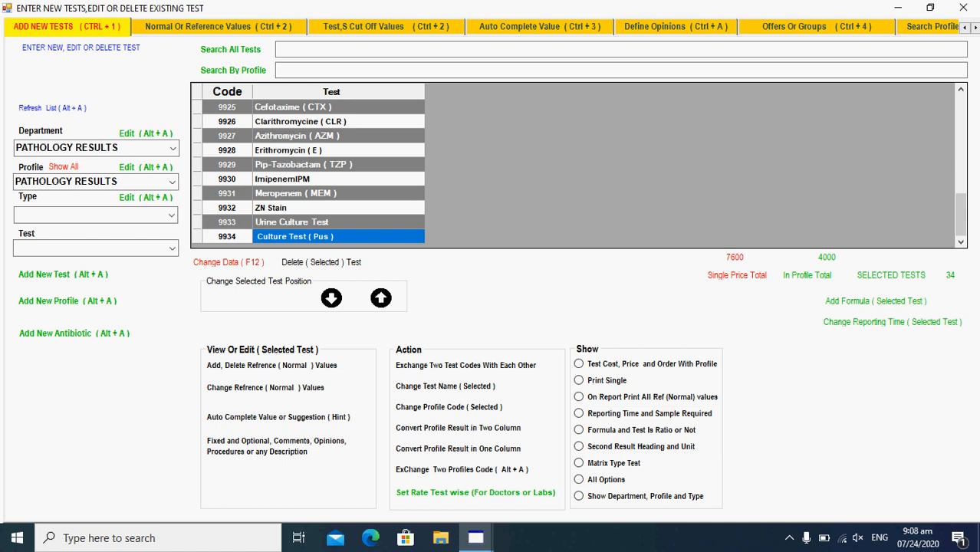
click(227, 236)
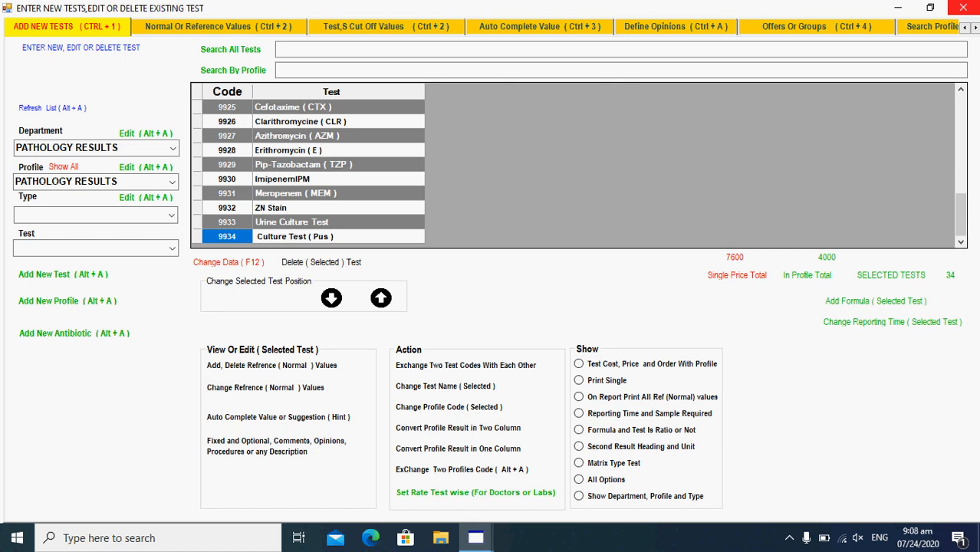
click(963, 7)
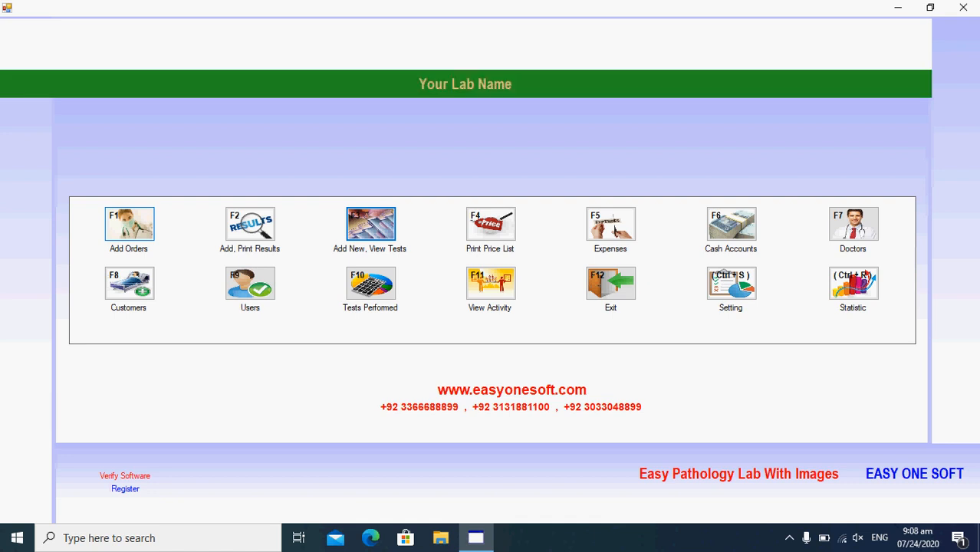
- Start a new order (F1) and load the patient found by phone number
key(F1)
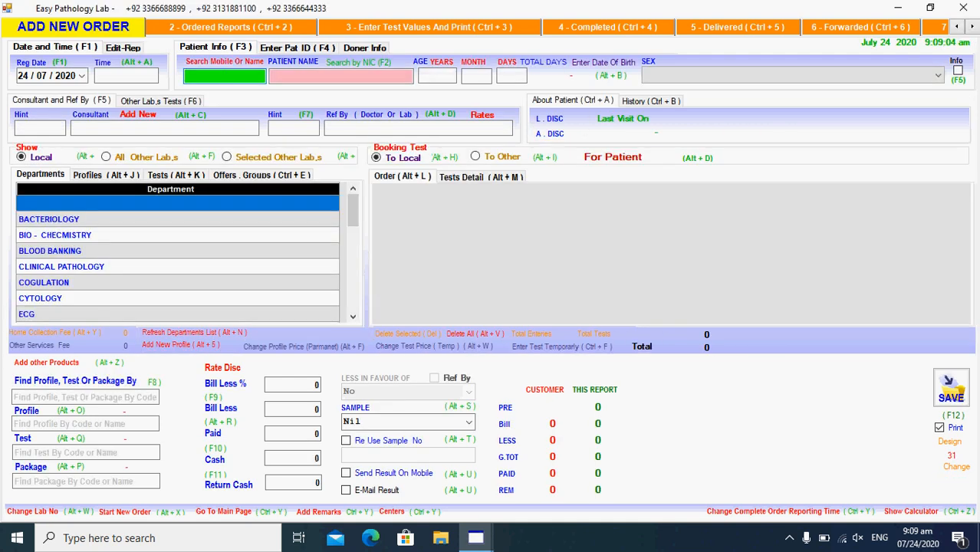
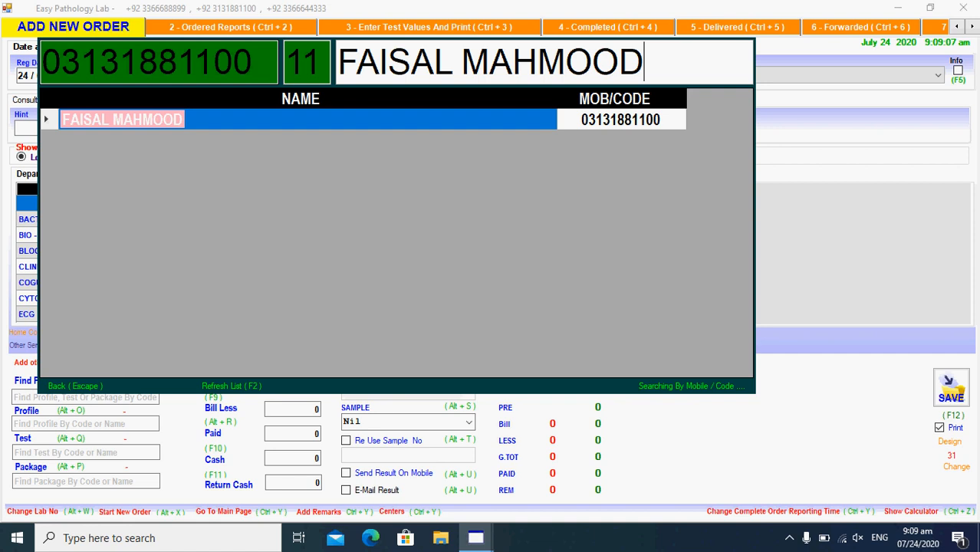
key(Return)
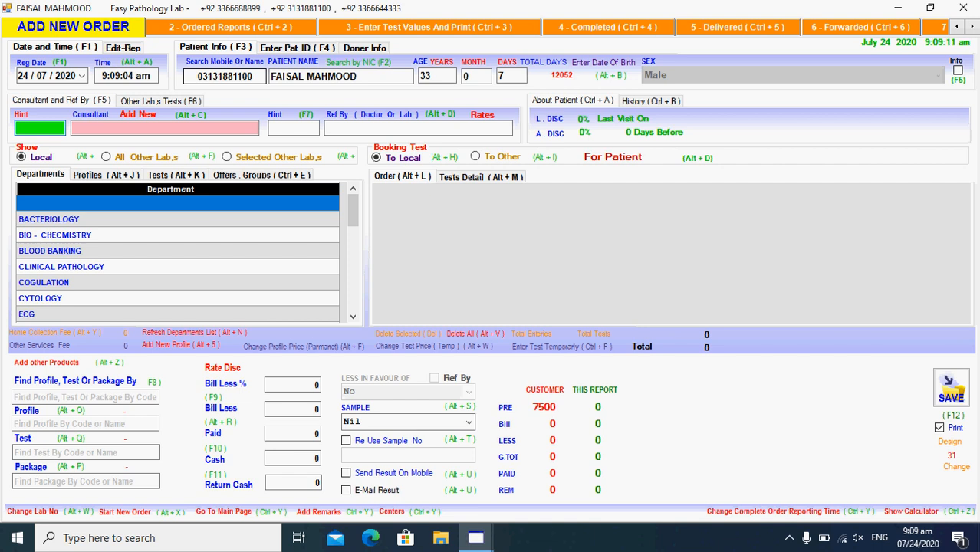
- Fill Consultant and Ref By with SELF using hint 's', then move to the Test box
text(s)
key(Return)
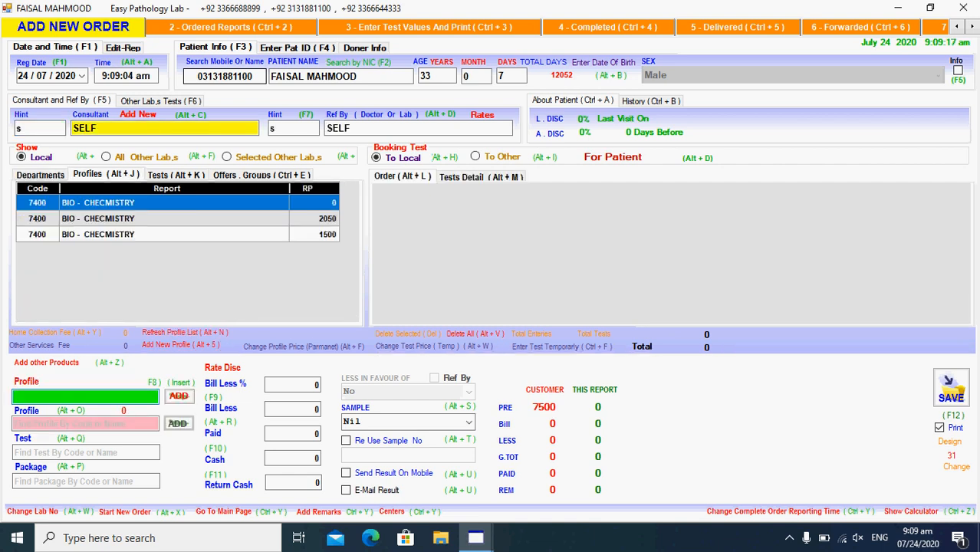
key(Return)
key(Return)
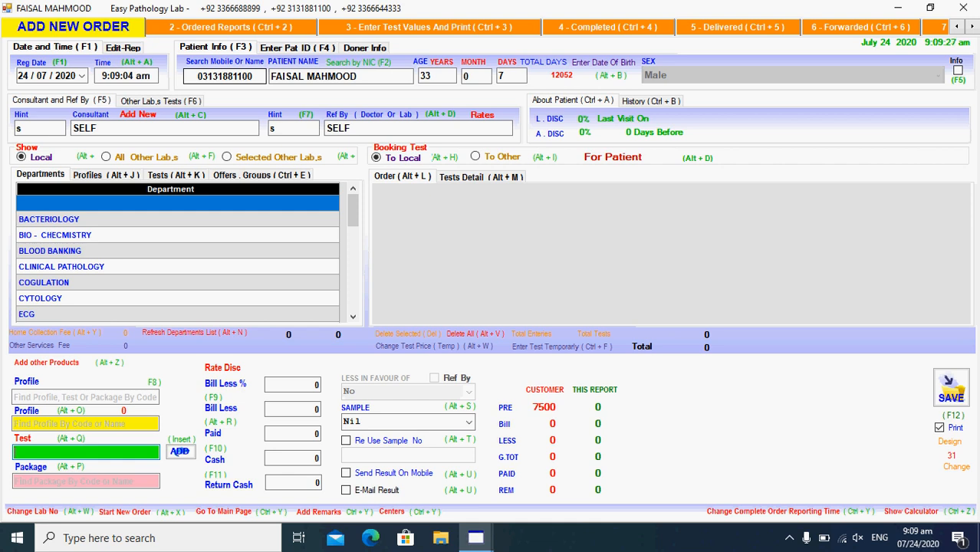
- Search 'cul', add Culture Test ( Pus ) at 5000, save the order and preview its slip
text(Cl)
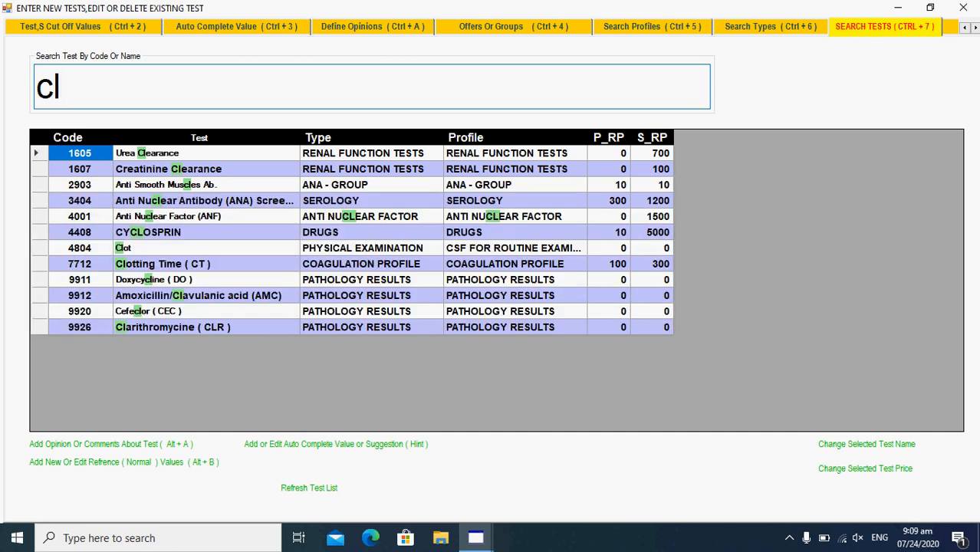
key(BackSpace)
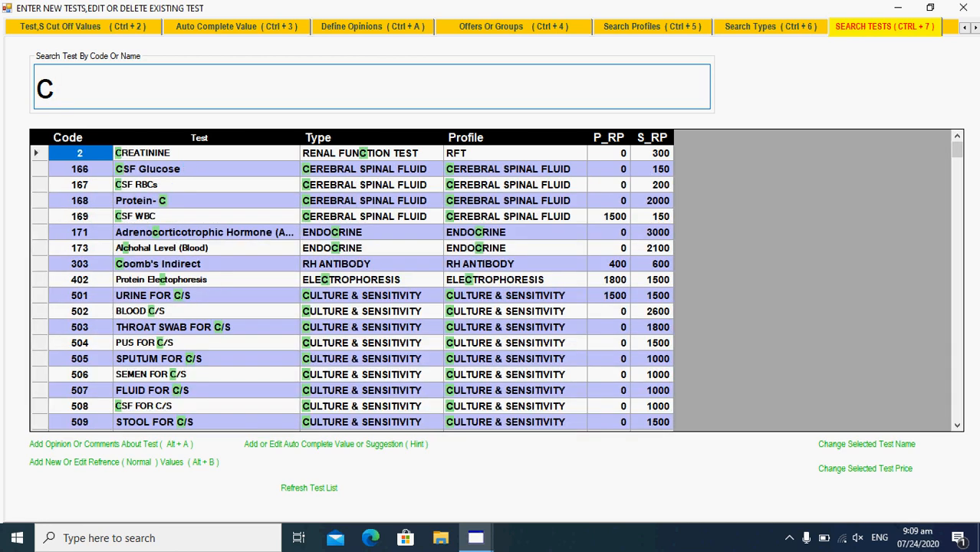
text(ul)
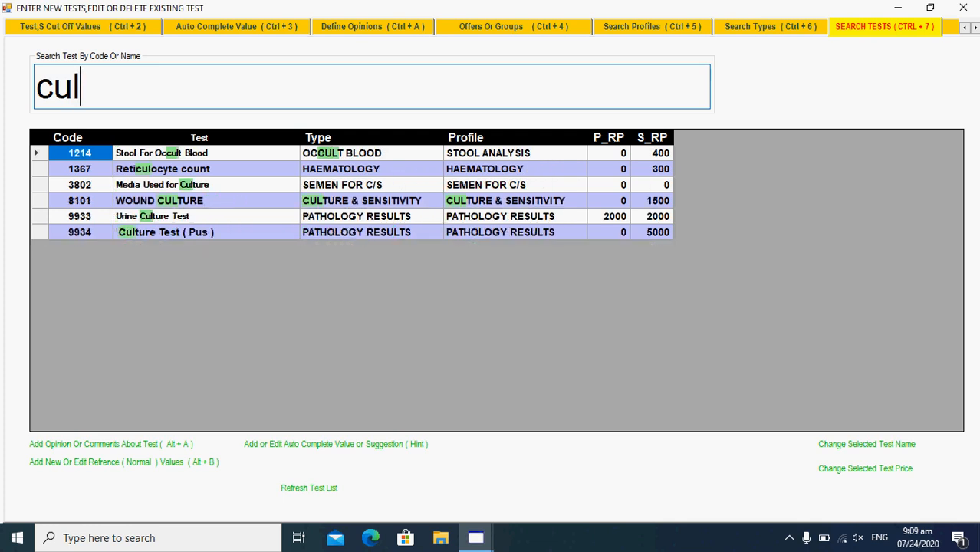
key(Down)
key(Down)
key(Down)
key(Down)
key(Down)
key(Down)
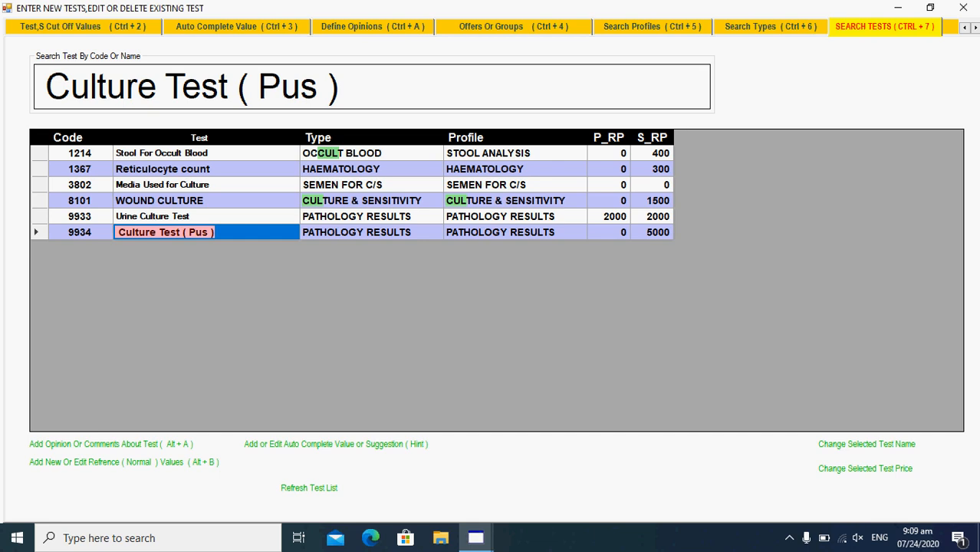
key(Return)
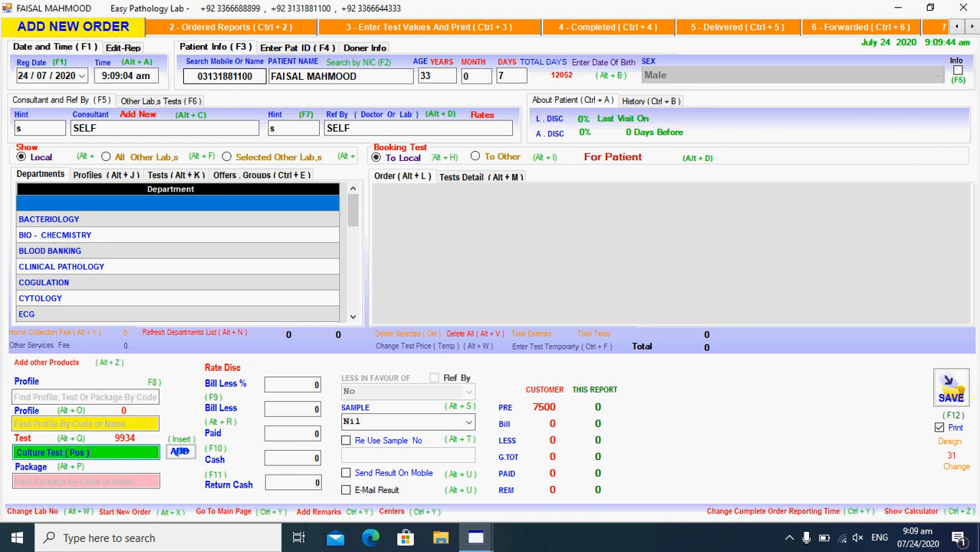
key(Return)
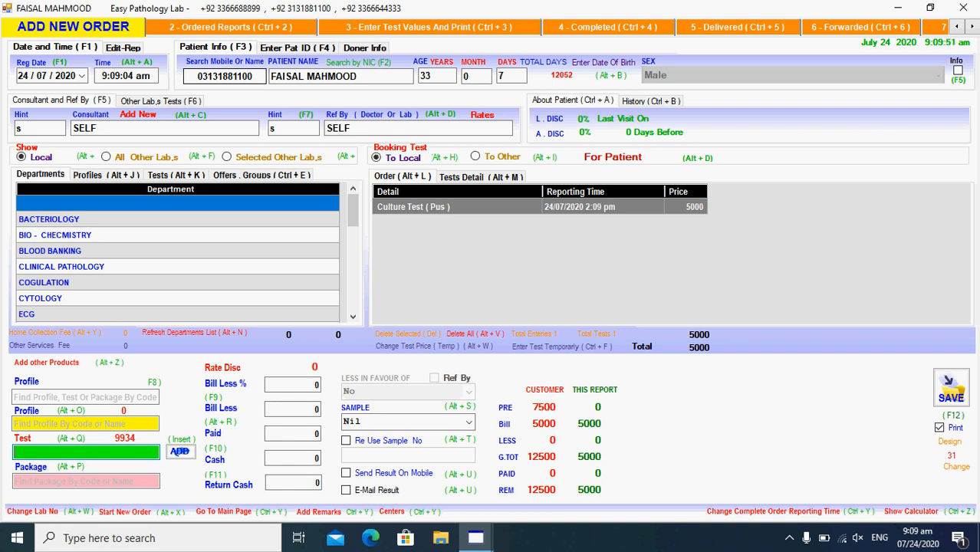
click(949, 385)
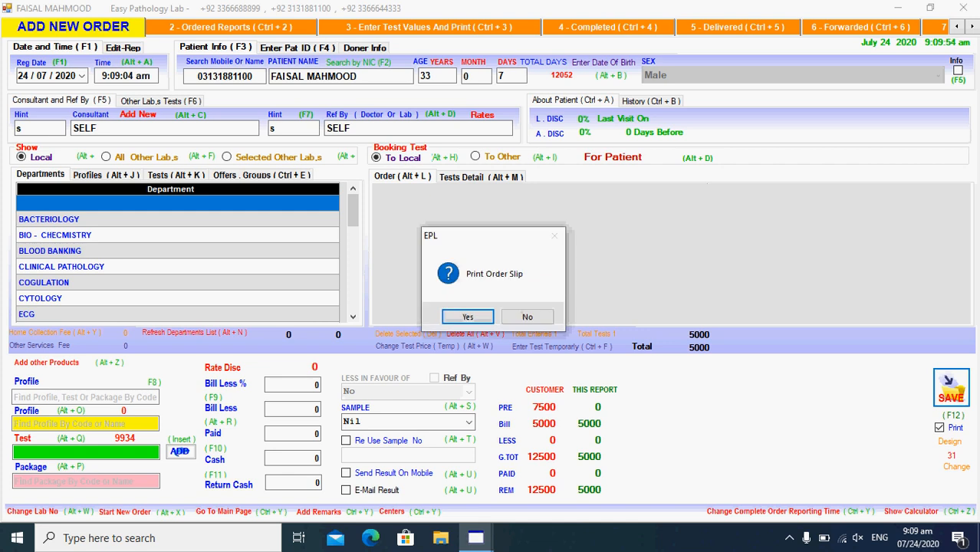
key(Return)
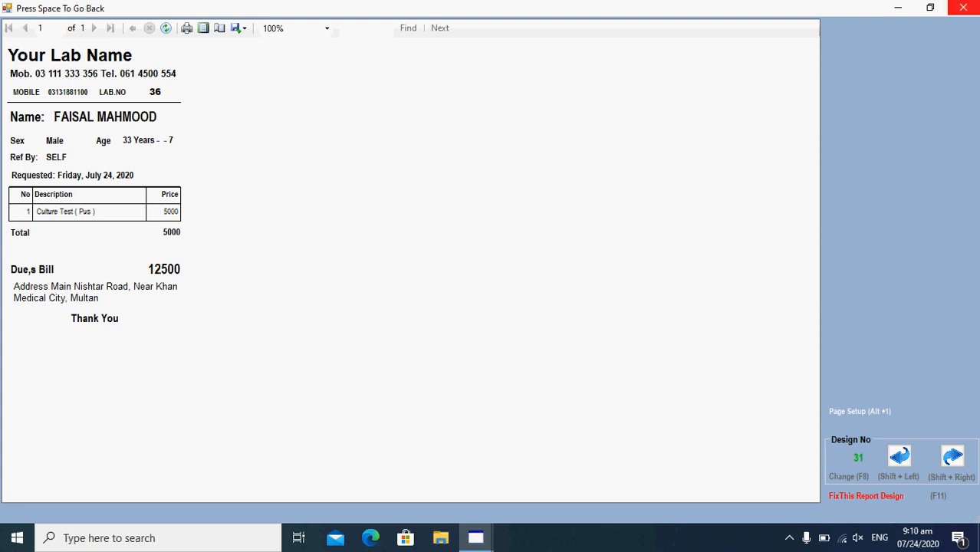
- Close the slip, then in Enter Test Values (Ctrl+3) open the patient's Culture Test ( Pus ) results form
click(963, 7)
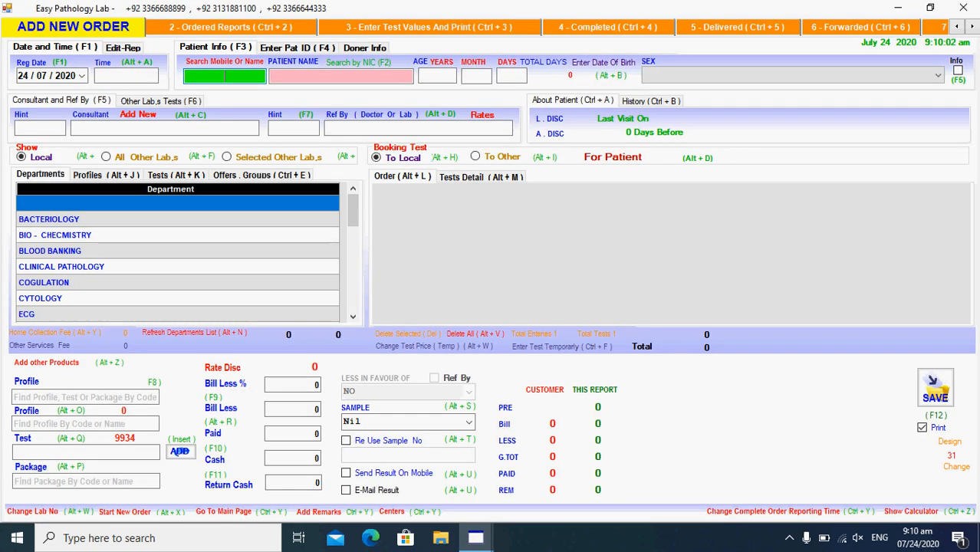
key(ctrl+3)
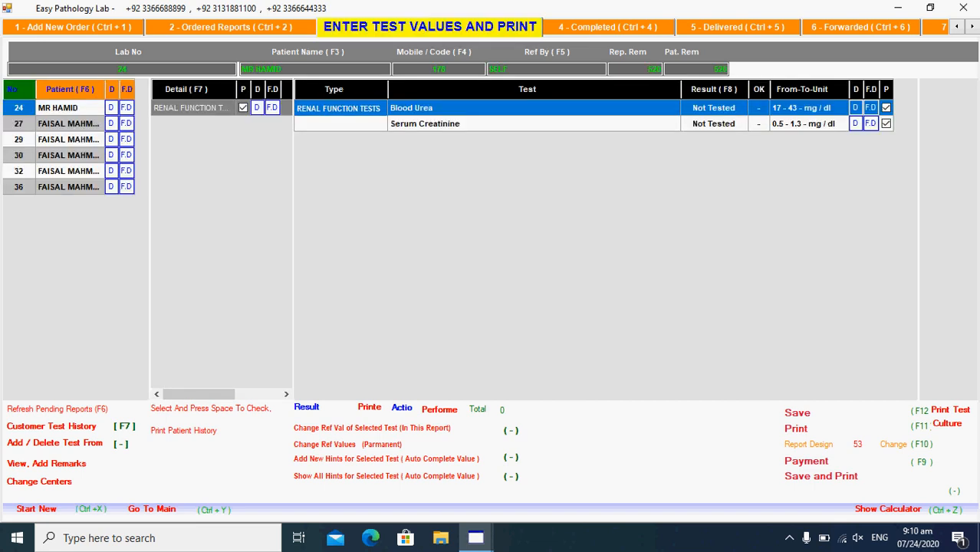
click(69, 187)
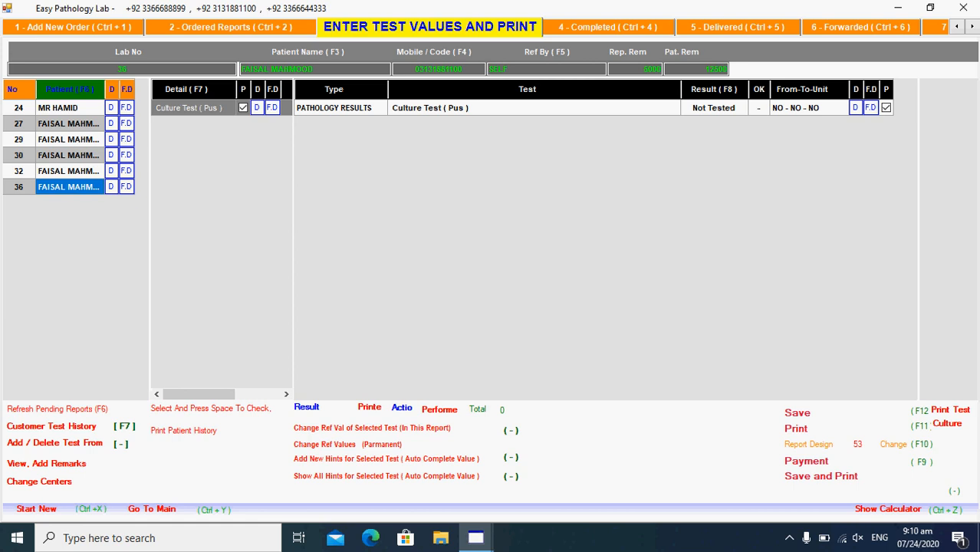
click(714, 108)
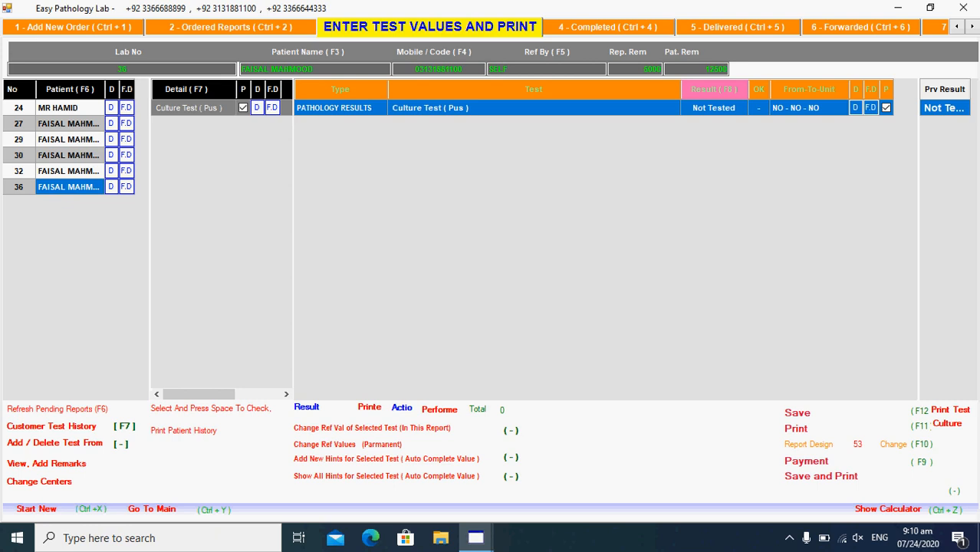
key(Return)
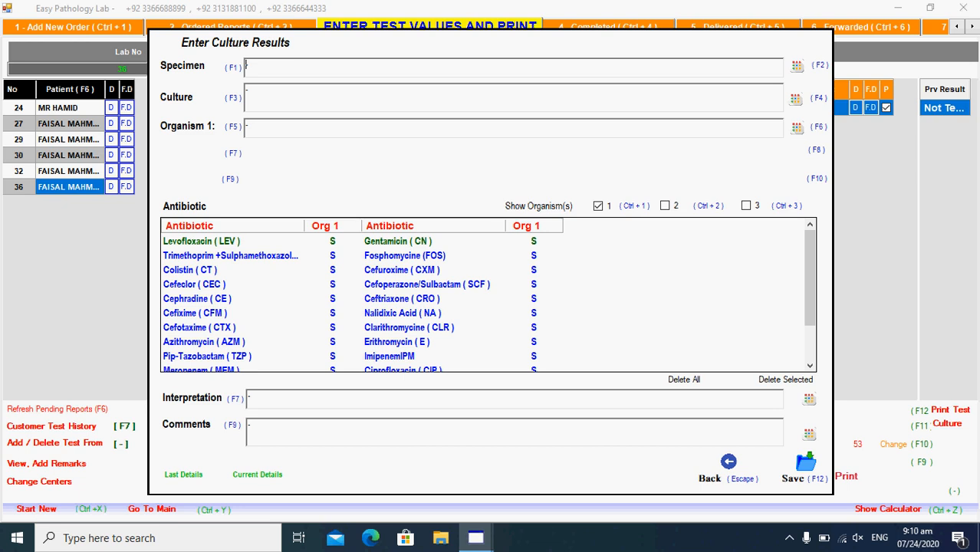
- Show entry fields for Organisms 2 and 3, then open the saved specimen details (F2)
key(F5)
key(ctrl+2)
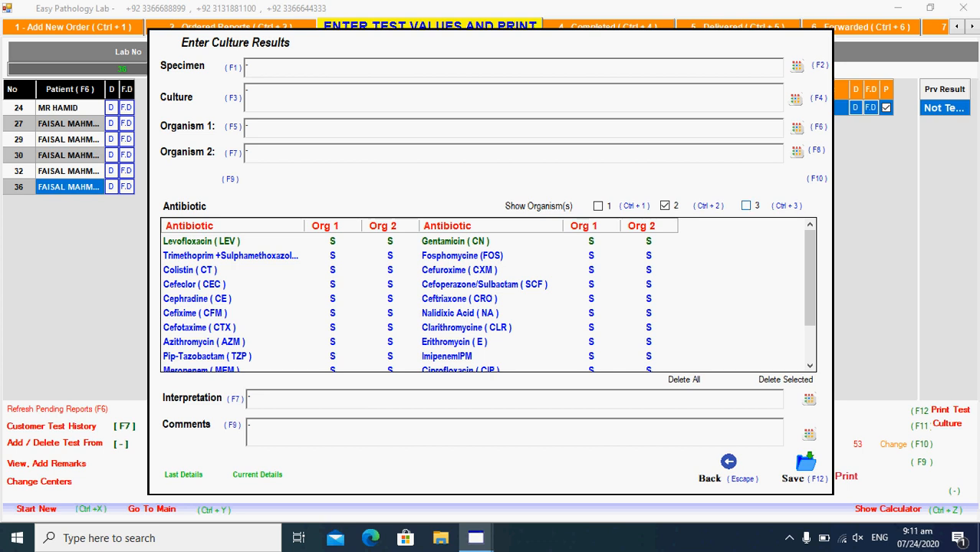
key(ctrl+3)
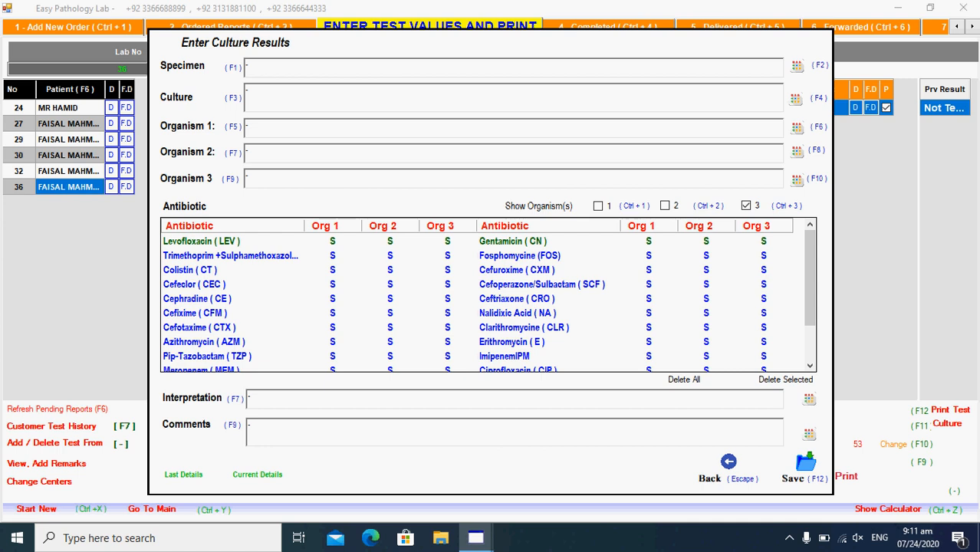
key(F2)
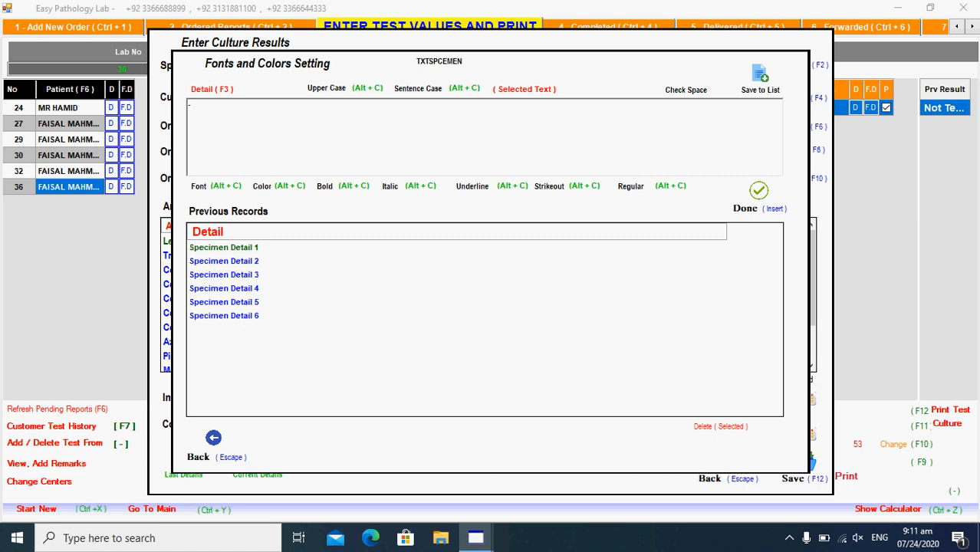
- Pick the saved Pus specimen detail, shrink its font, and insert it as the specimen
text(Clotted Blood / Serum)
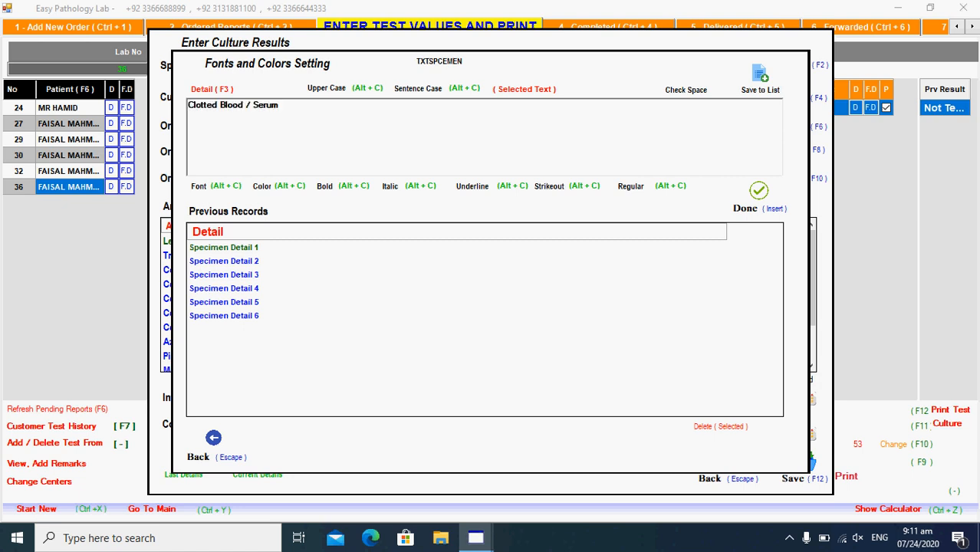
key(Down)
key(Down)
key(Down)
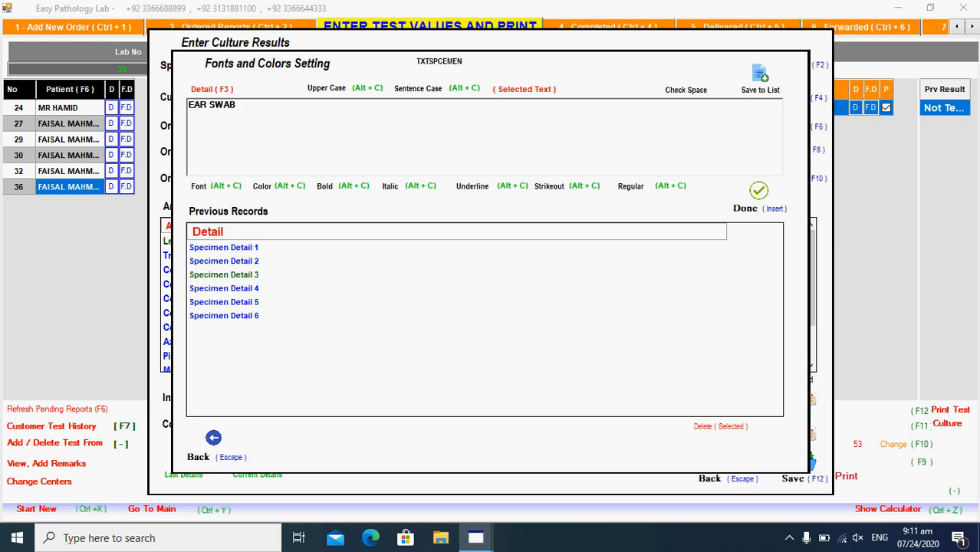
key(Down)
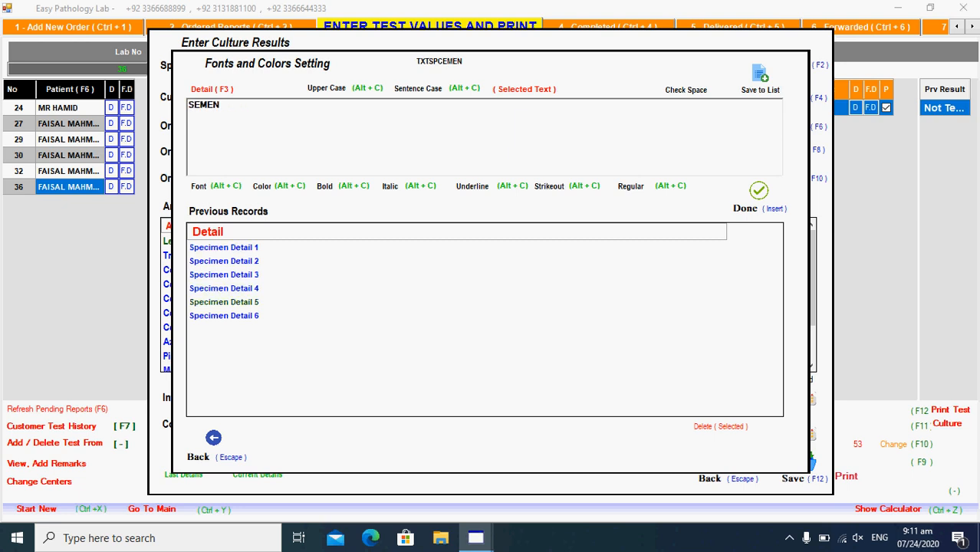
key(Down)
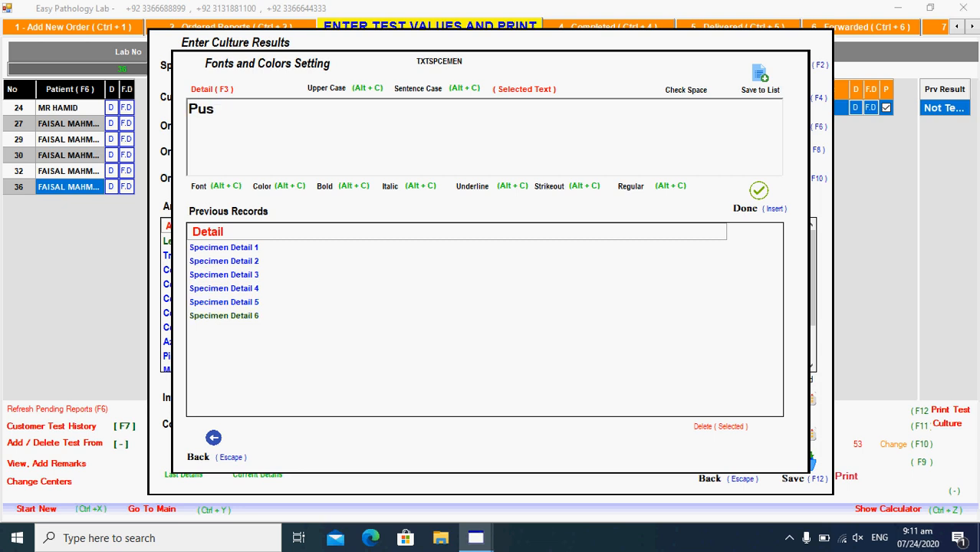
key(F3)
key(Right)
key(F3)
key(alt+c)
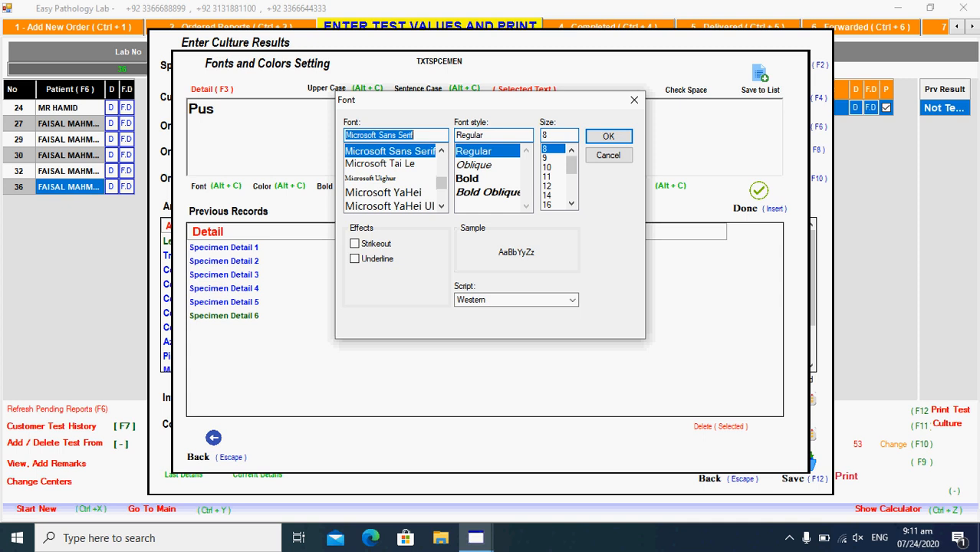
key(Return)
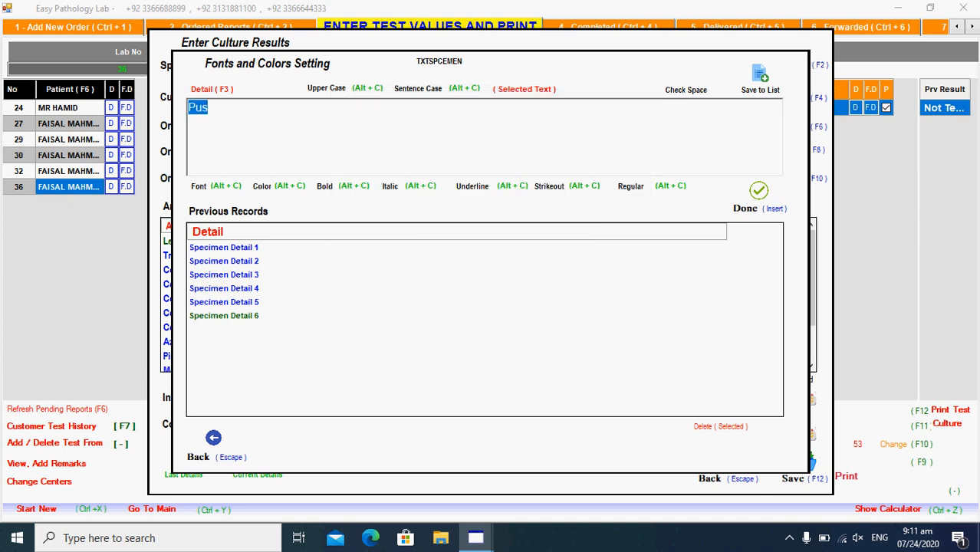
click(210, 108)
key(Insert)
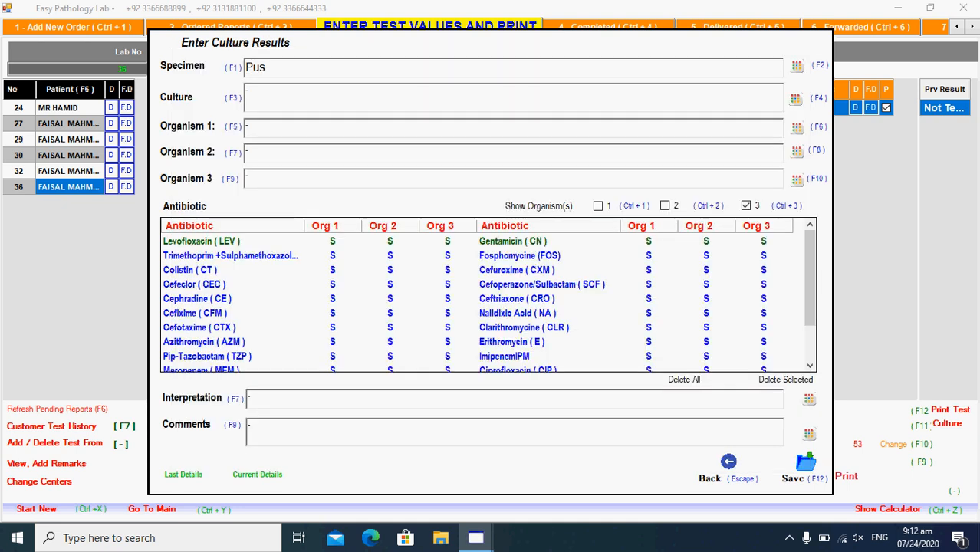
- Set the Culture field to 'Aerobically'
key(F4)
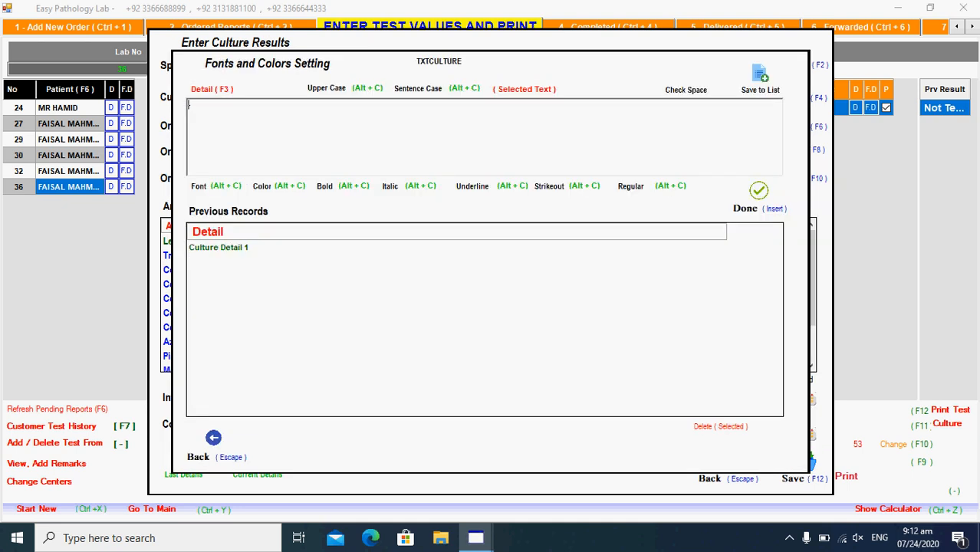
text(Aerobically)
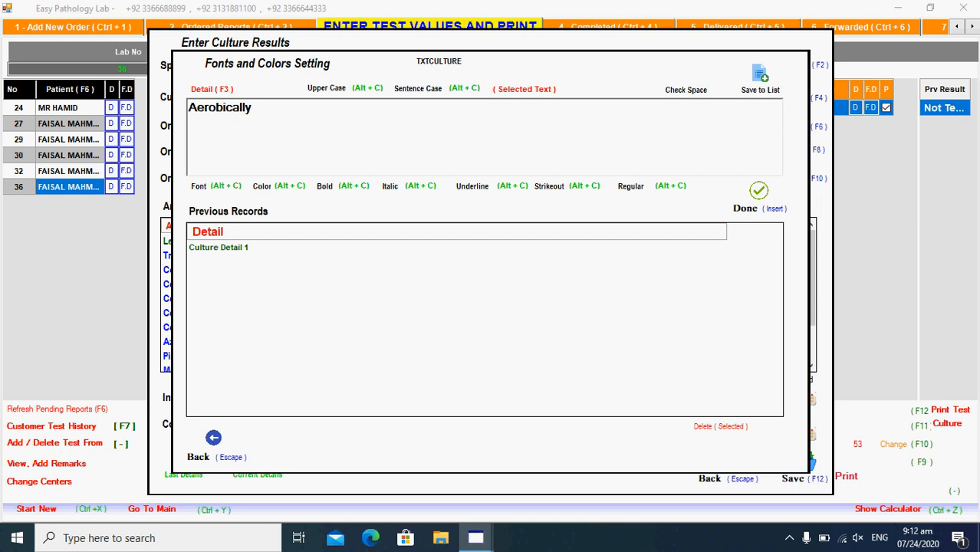
key(Insert)
- Load the saved Pseudomonas aeruginosa detail for Organism 1 and set '24 Hour(s)' to Microsoft YaHei font
key(F6)
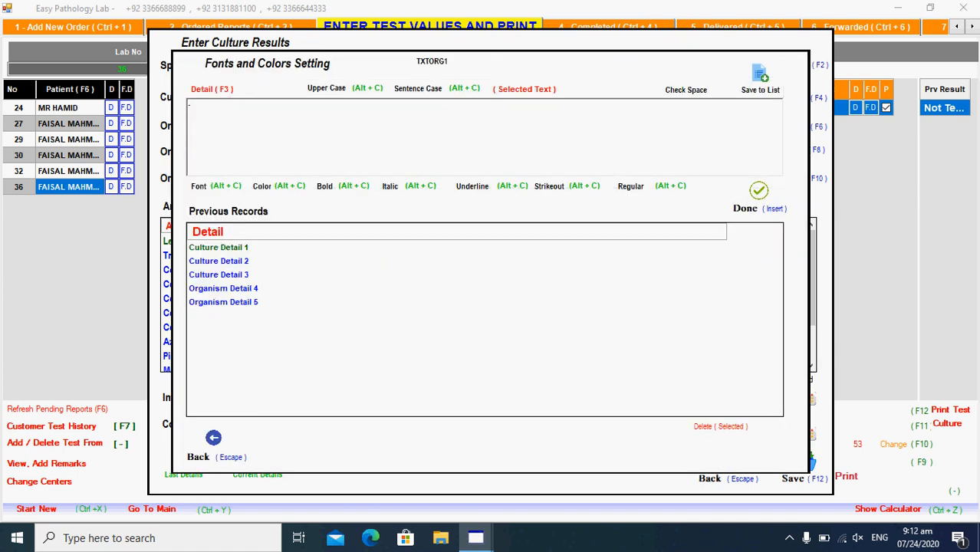
key(Down)
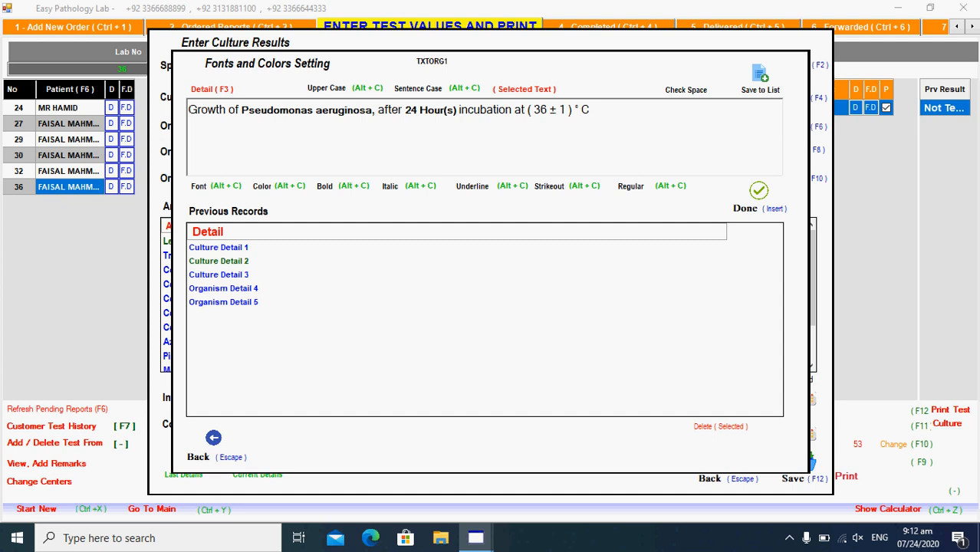
drag(406, 111, 456, 111)
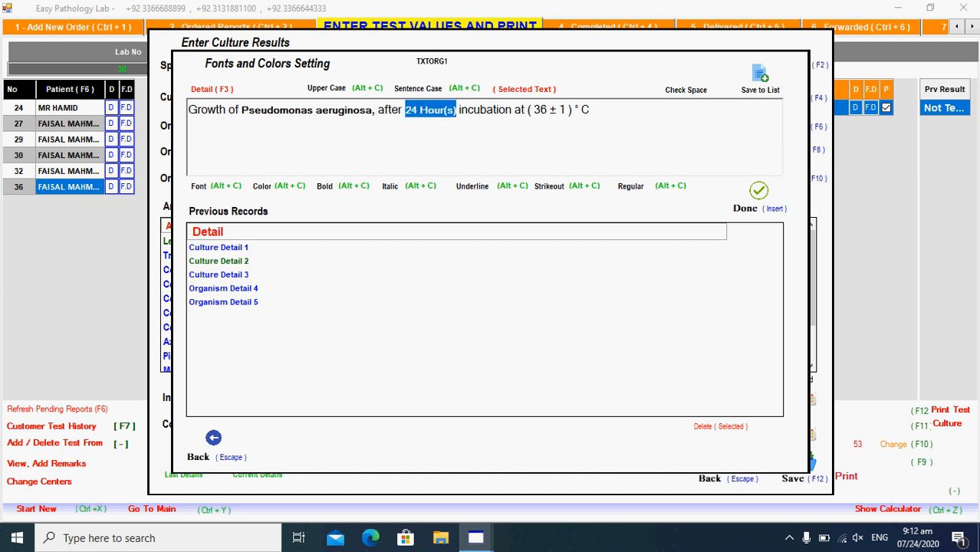
key(alt+c)
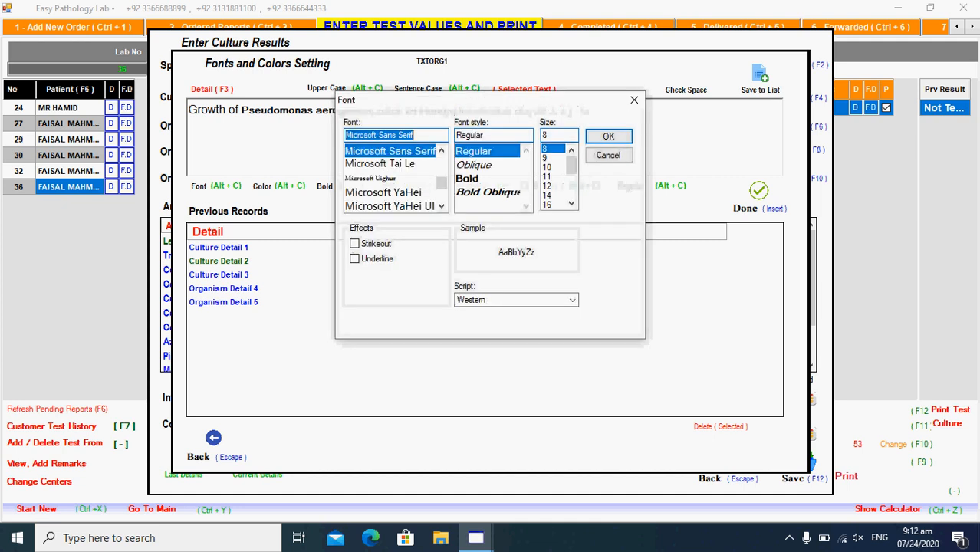
click(383, 192)
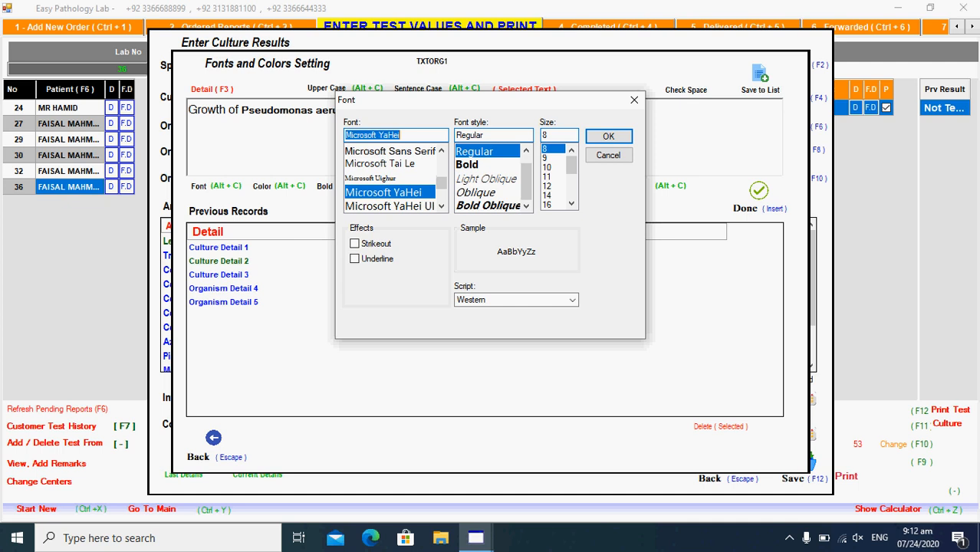
key(Return)
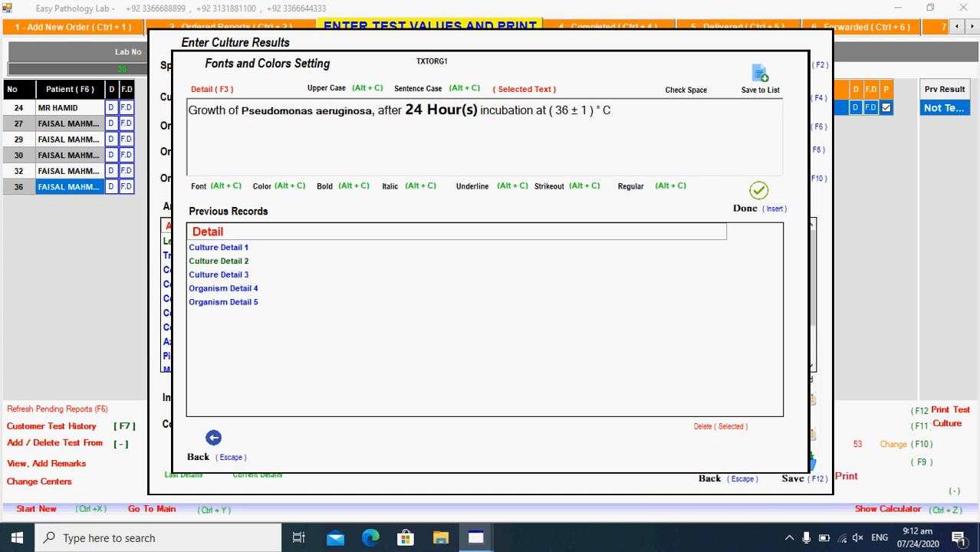
- Change 24 to 72 Hour(s), save it to the list, and insert it into Organism 1
double_click(415, 110)
text(72)
key(ctrl+a)
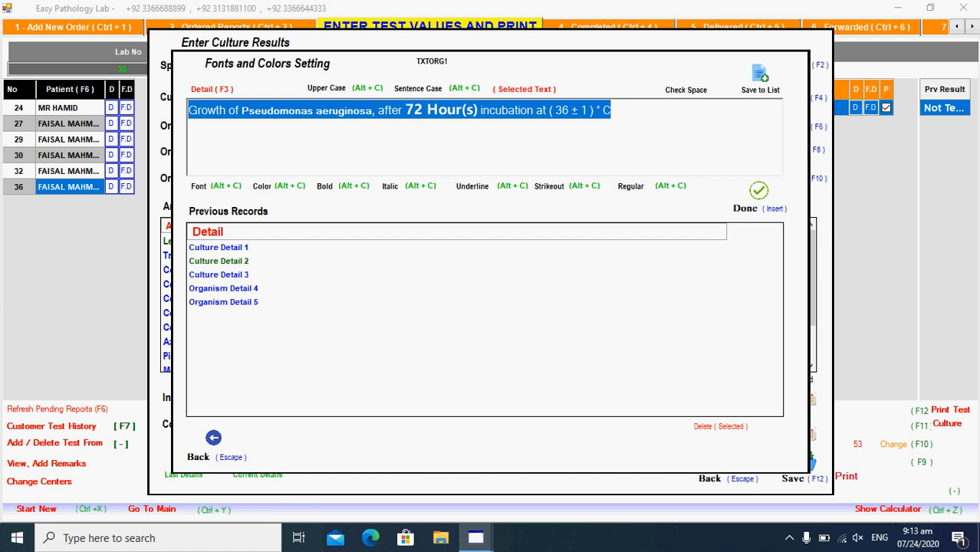
click(760, 75)
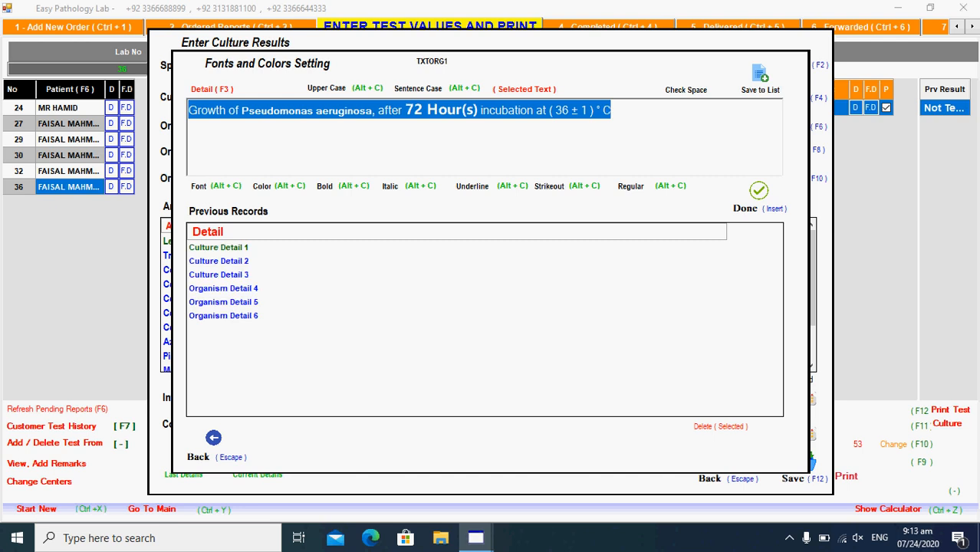
click(223, 302)
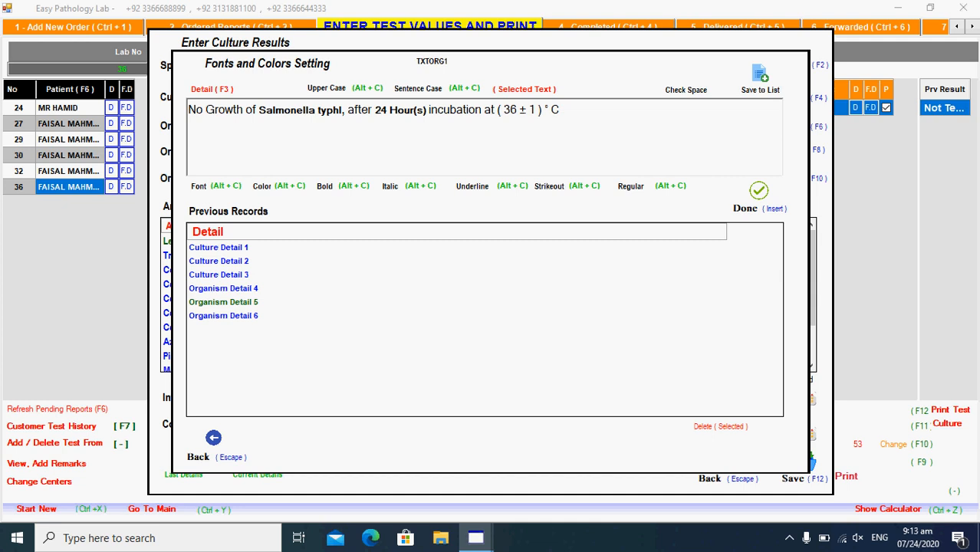
click(223, 316)
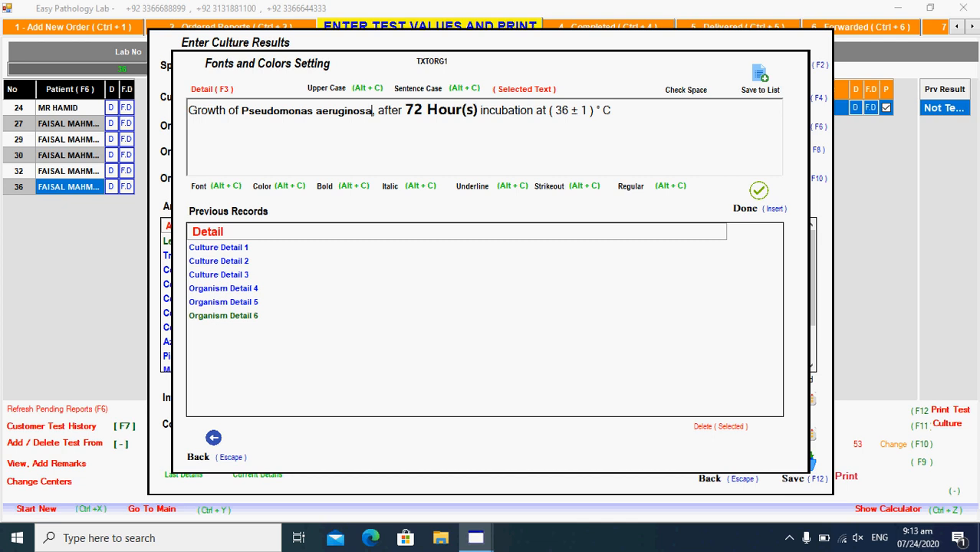
key(Insert)
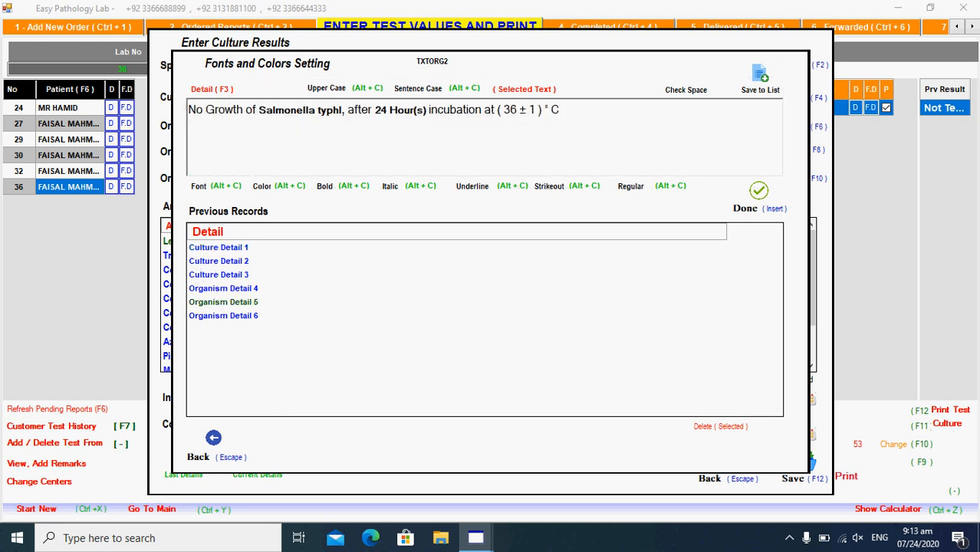
- Insert Salmonella typhi growth as Organism 2 and Pseudomonas aeruginosa 24-hour growth as Organism 3
click(223, 289)
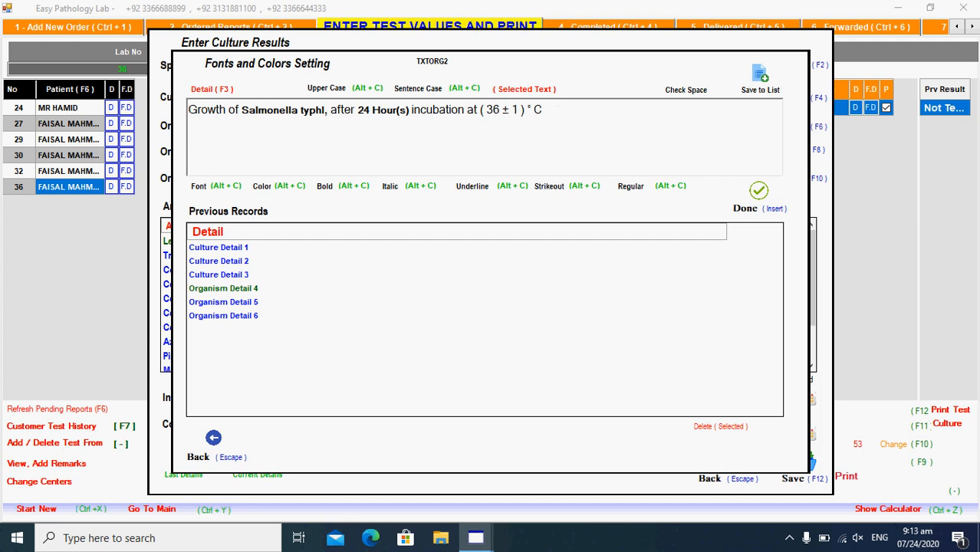
key(Insert)
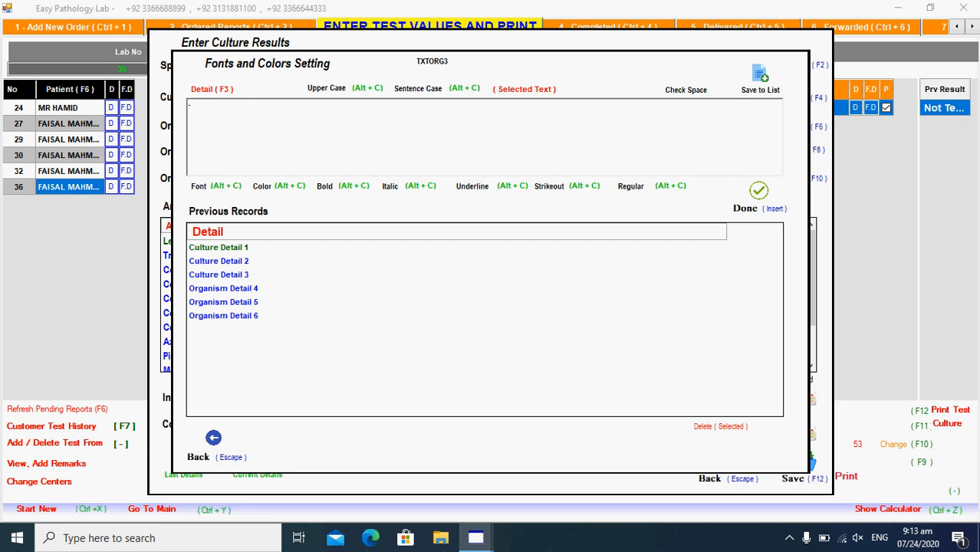
key(Down)
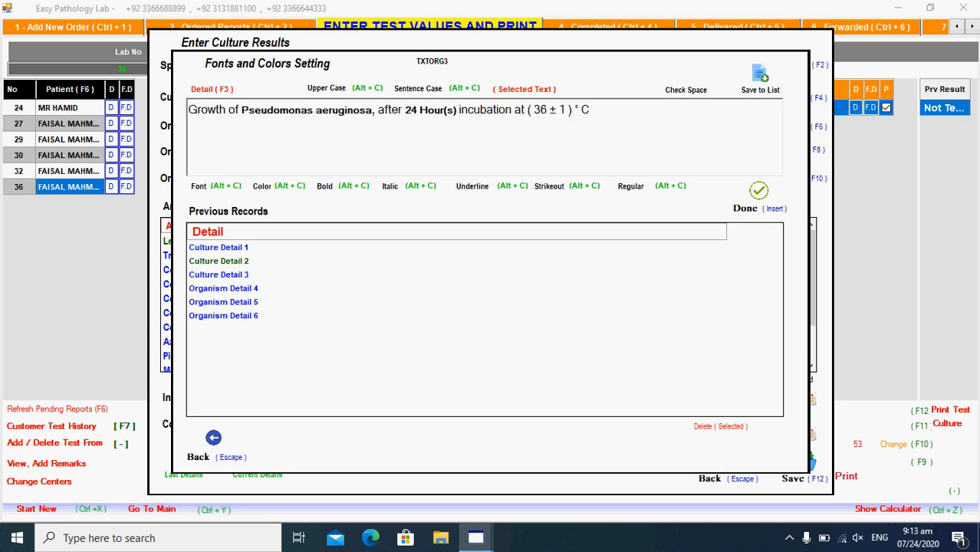
key(Insert)
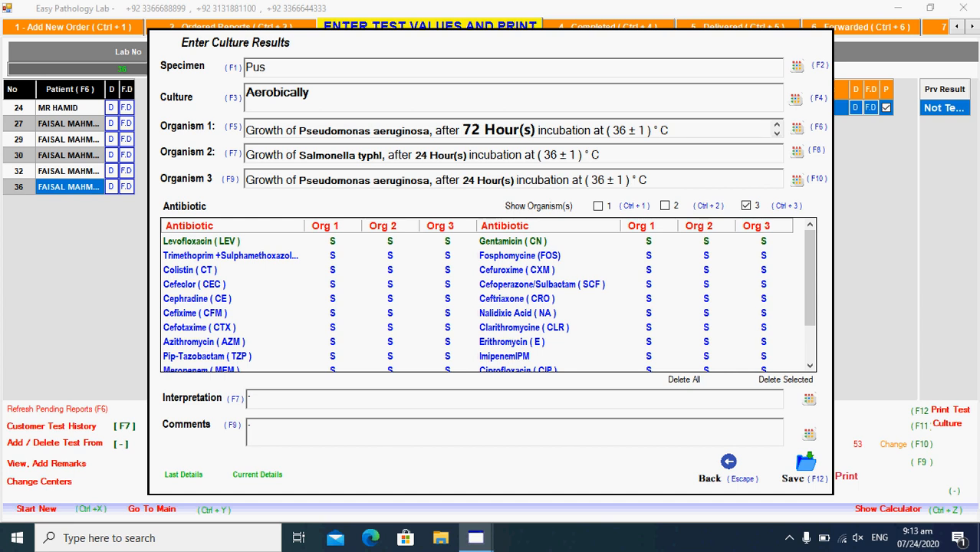
- Enter Levofloxacin R and I, Trimethoprim R, Colistin T in the antibiotic grid, then open Interpretation (F7)
key(Tab)
text(R)
key(Tab)
key(Down)
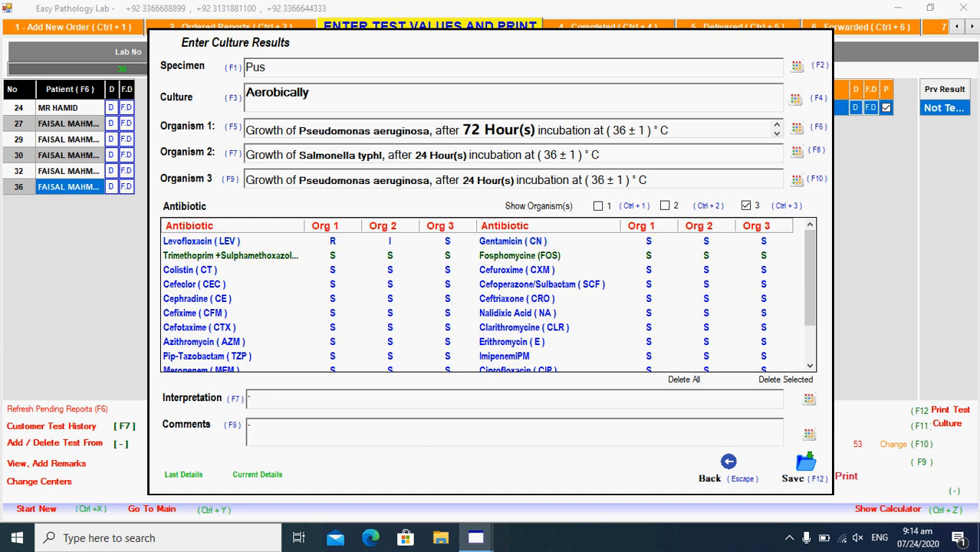
text(R)
key(Down)
text(T)
key(Down)
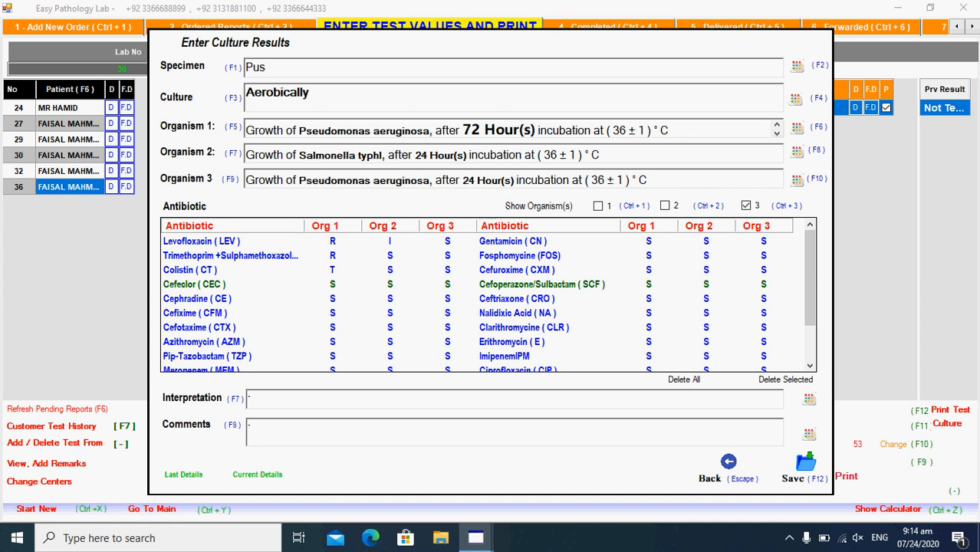
key(F7)
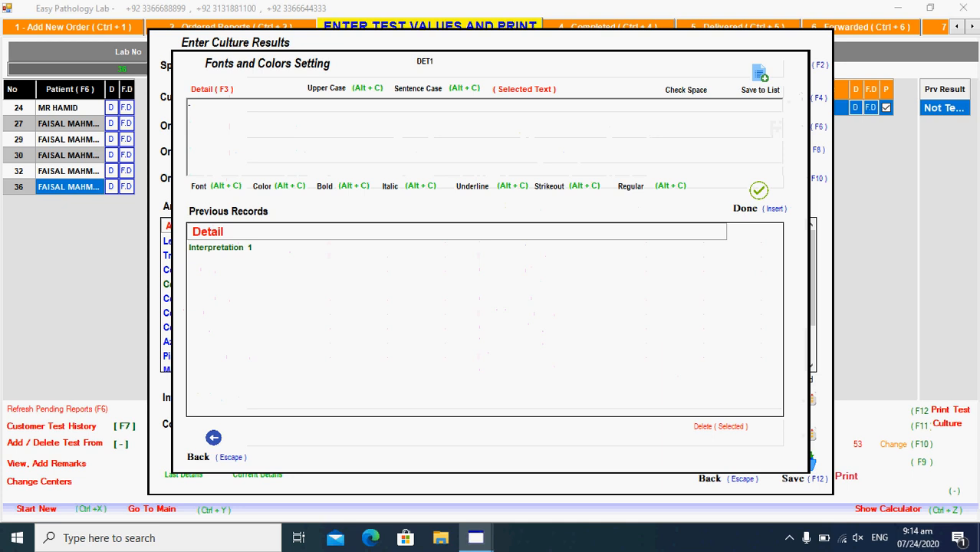
- Insert the S/I/R sensitivity legend as interpretation and 'Please correlate with clinical data and other investigations.' as comment
key(Return)
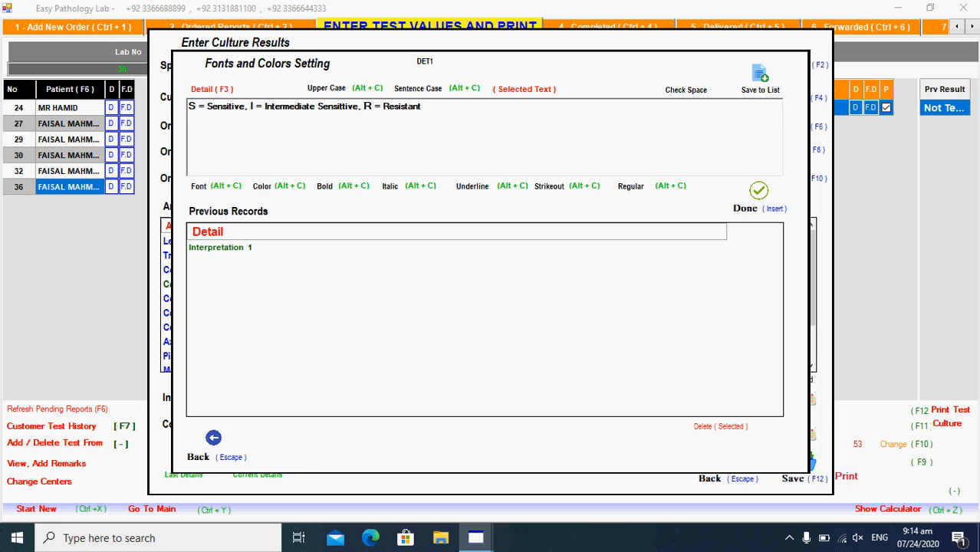
key(Insert)
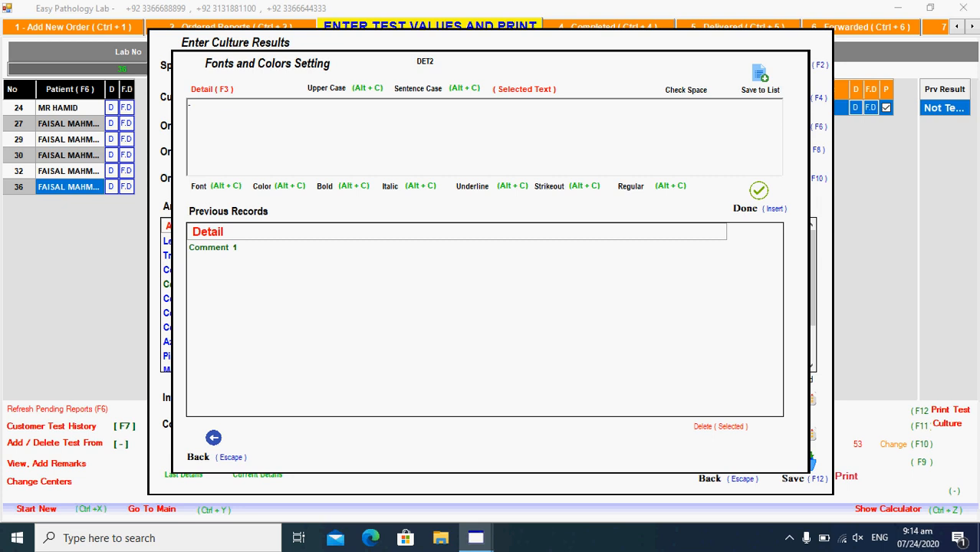
key(Return)
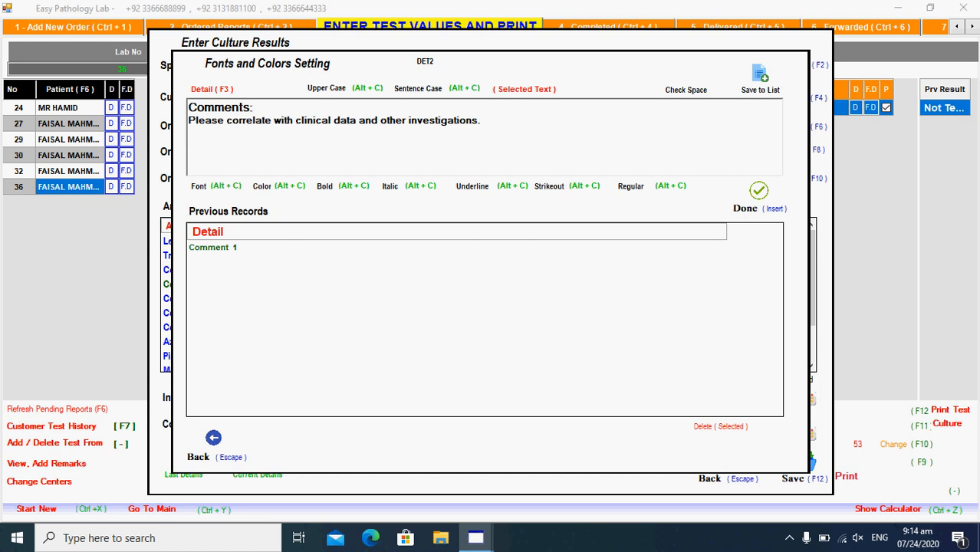
key(shift+End)
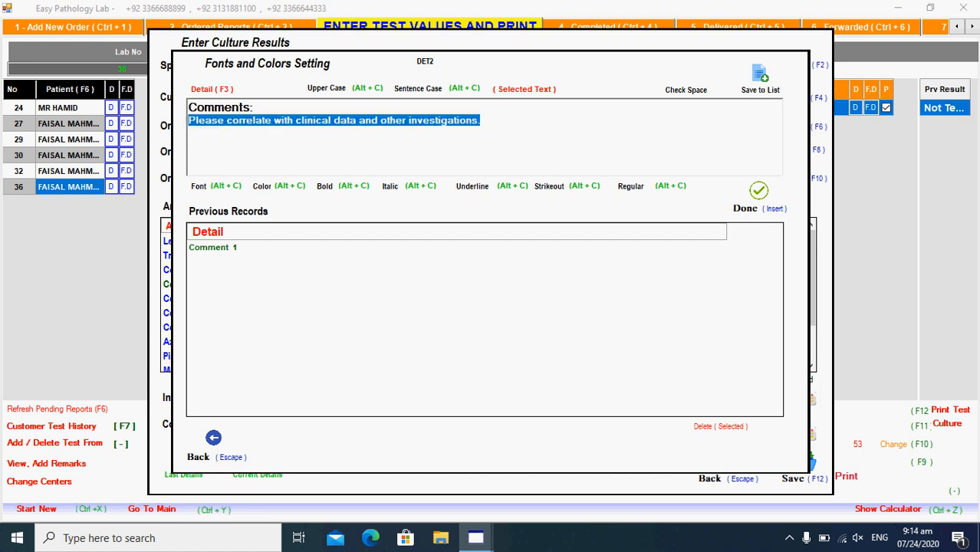
click(402, 120)
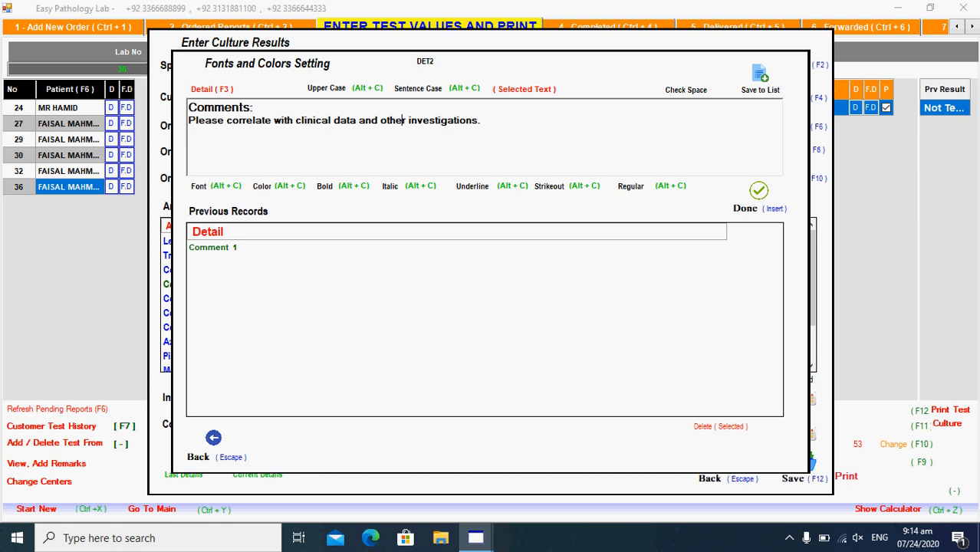
key(Insert)
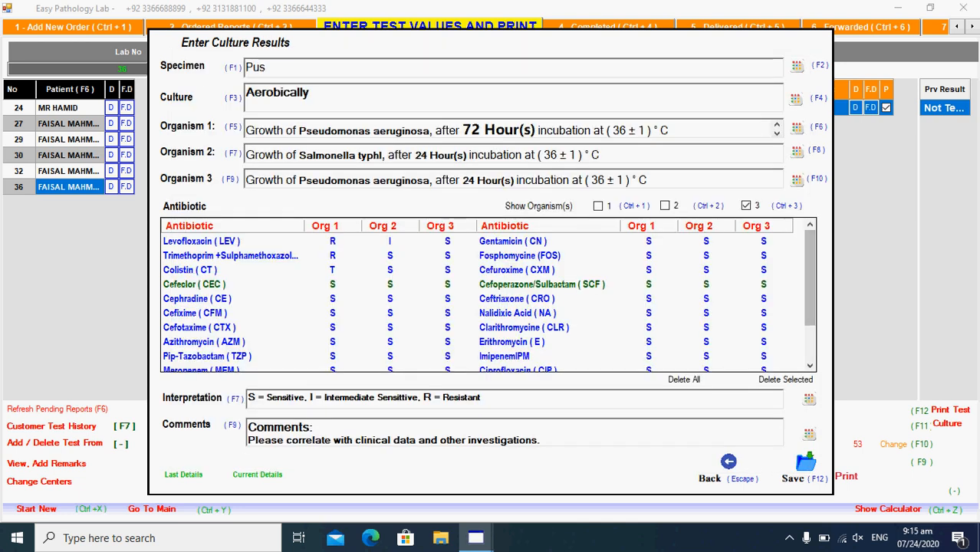
- Save the Pus culture results and mark the Culture Test report as completed
key(F12)
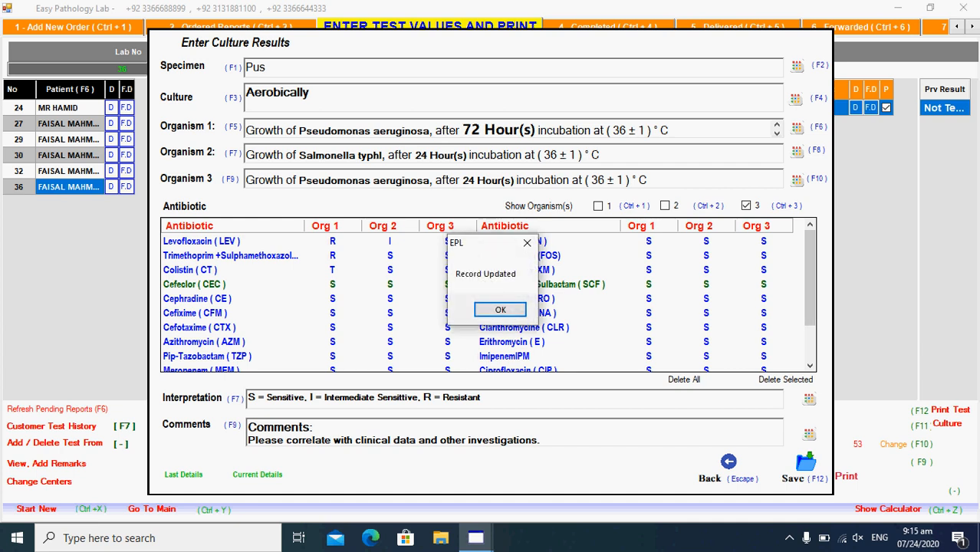
key(Return)
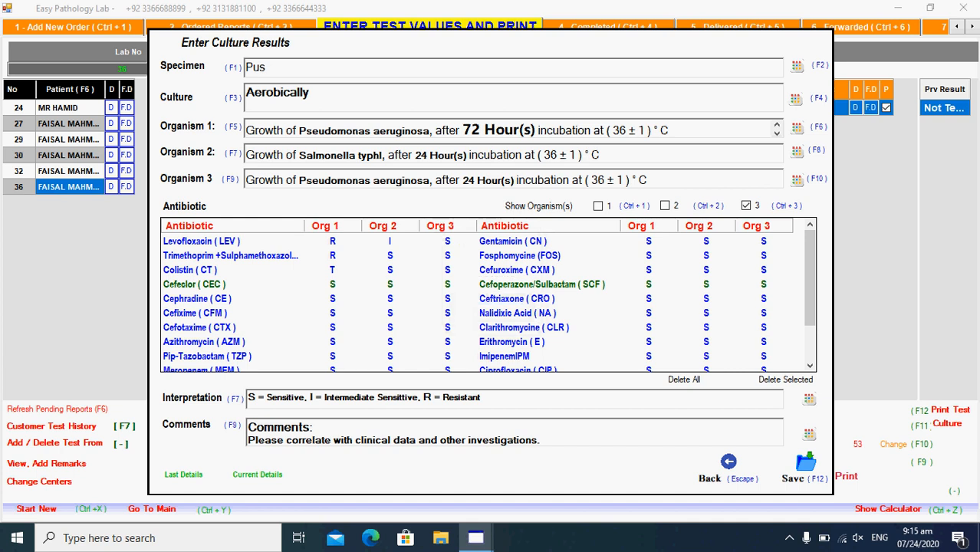
key(Escape)
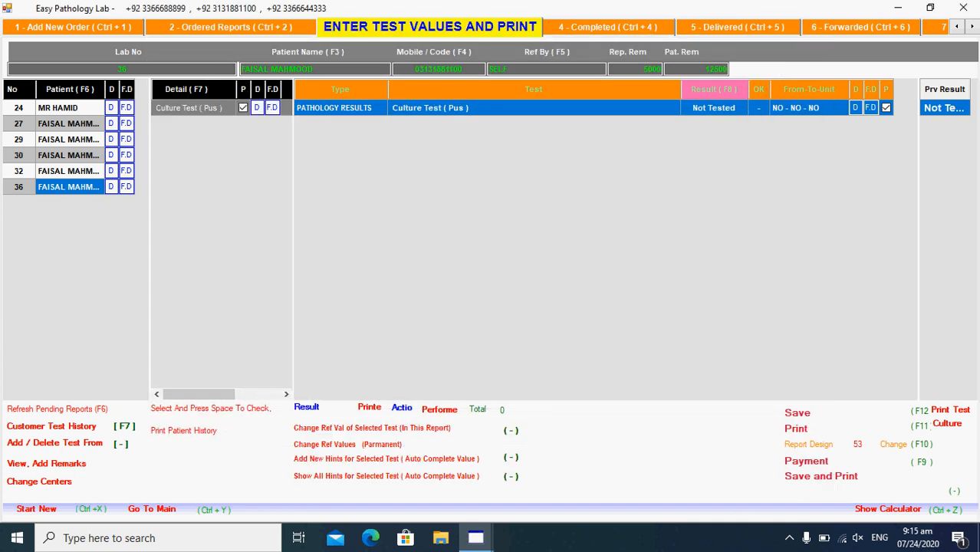
key(F12)
key(Return)
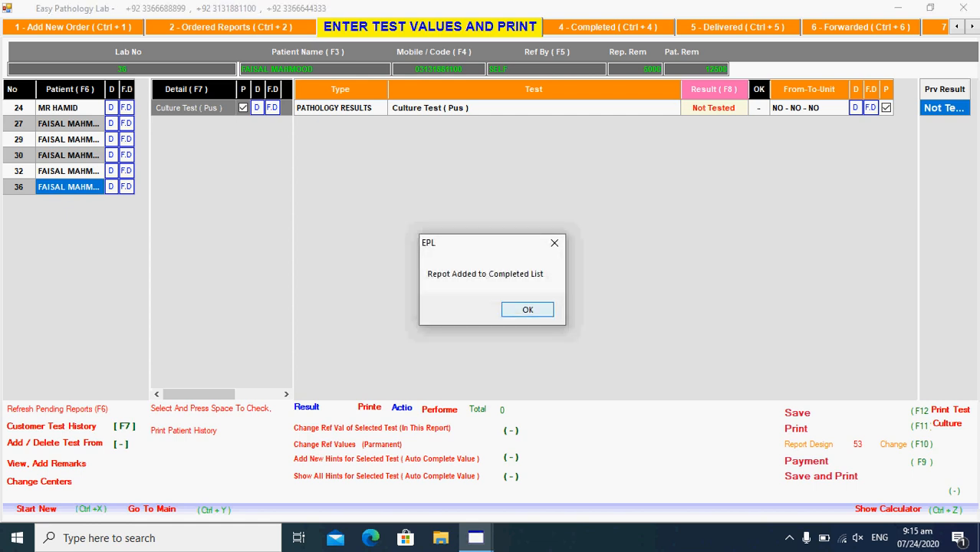
key(Return)
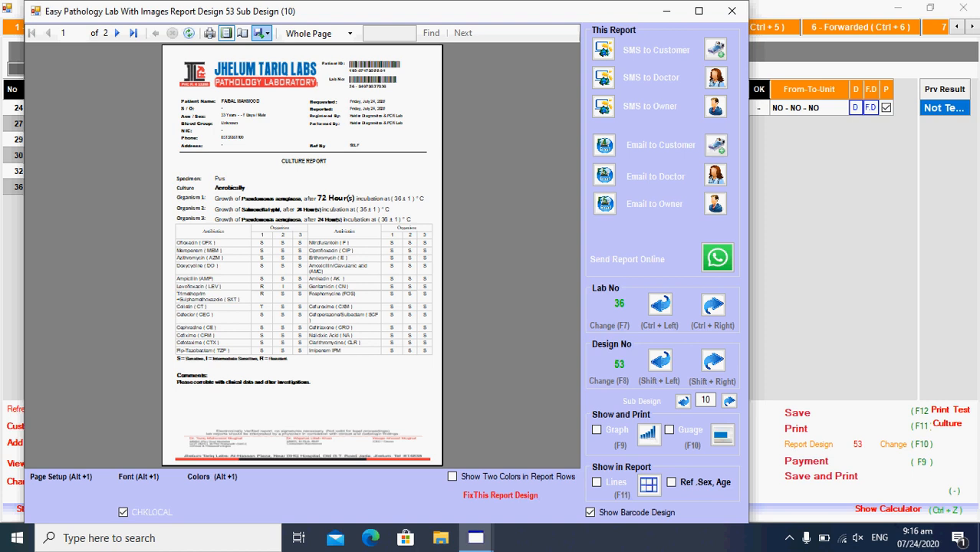
- Zoom the culture report preview to Page Width and scroll down through organisms, sensitivity grid and comment
click(350, 34)
click(350, 44)
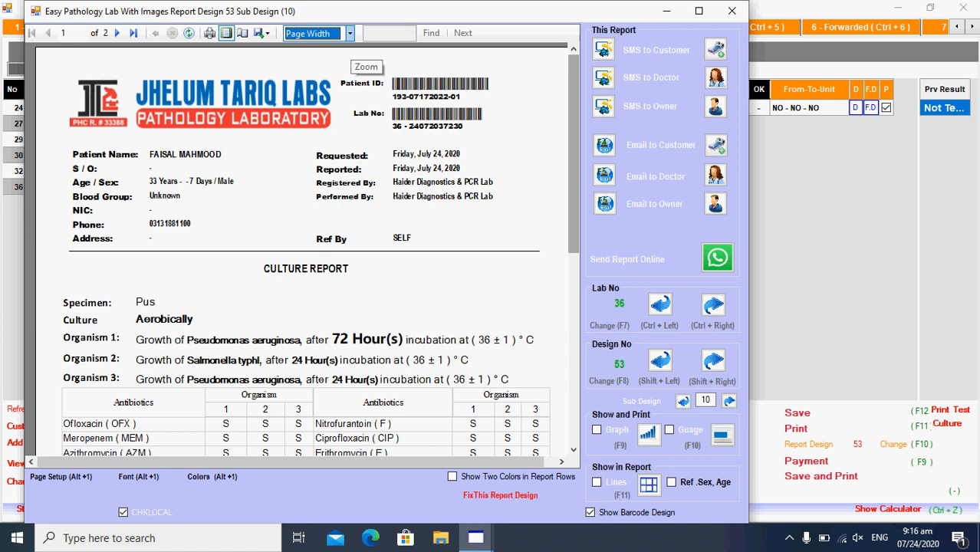
scroll(307, 250, down, 3)
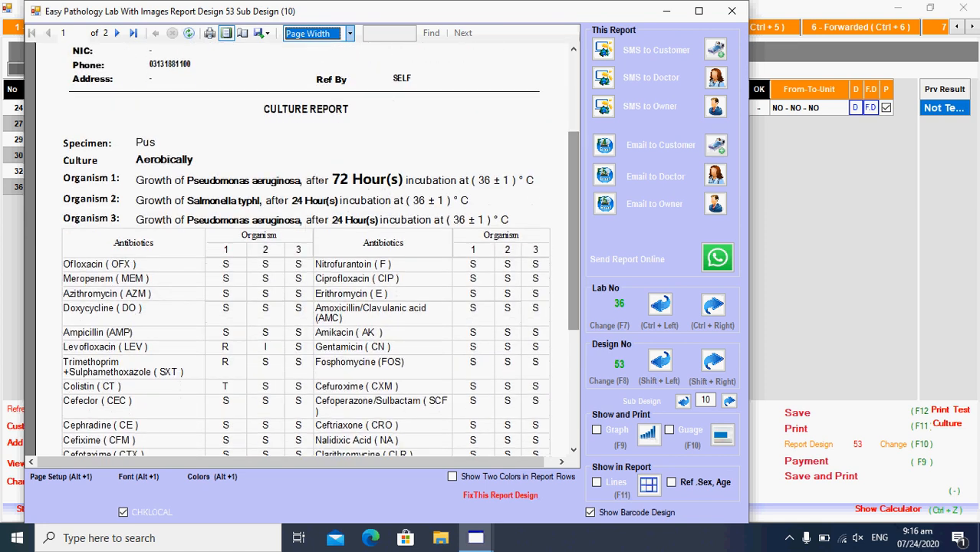
click(307, 208)
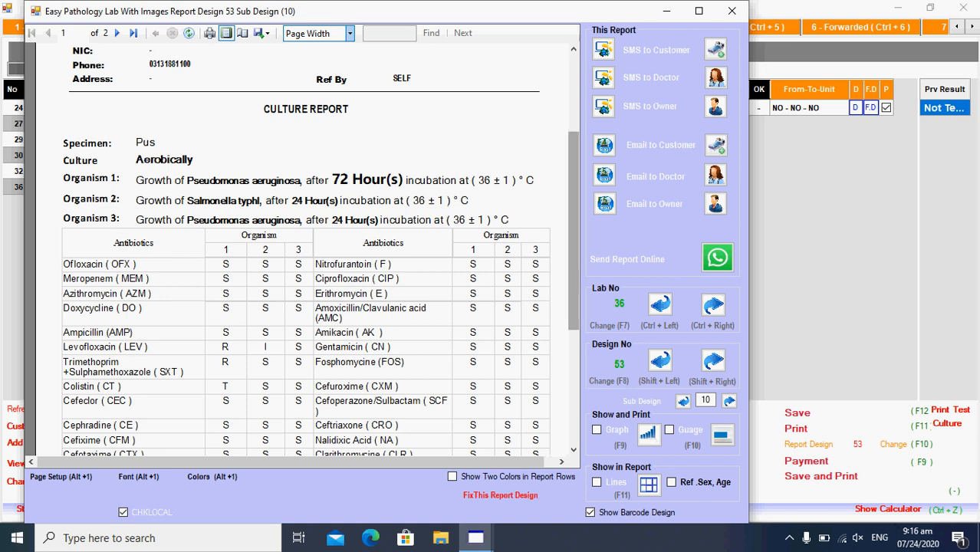
scroll(306, 253, down, 3)
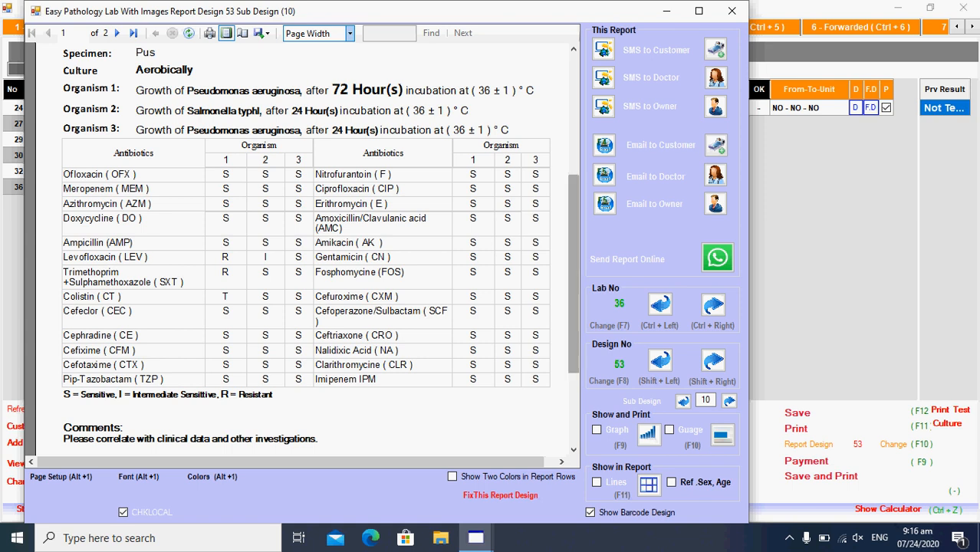
scroll(307, 246, down, 4)
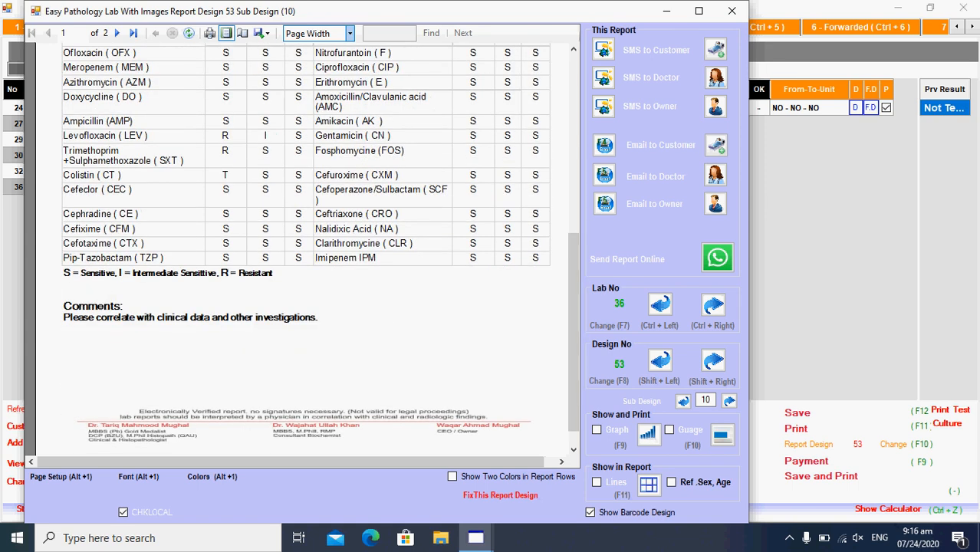
click(349, 33)
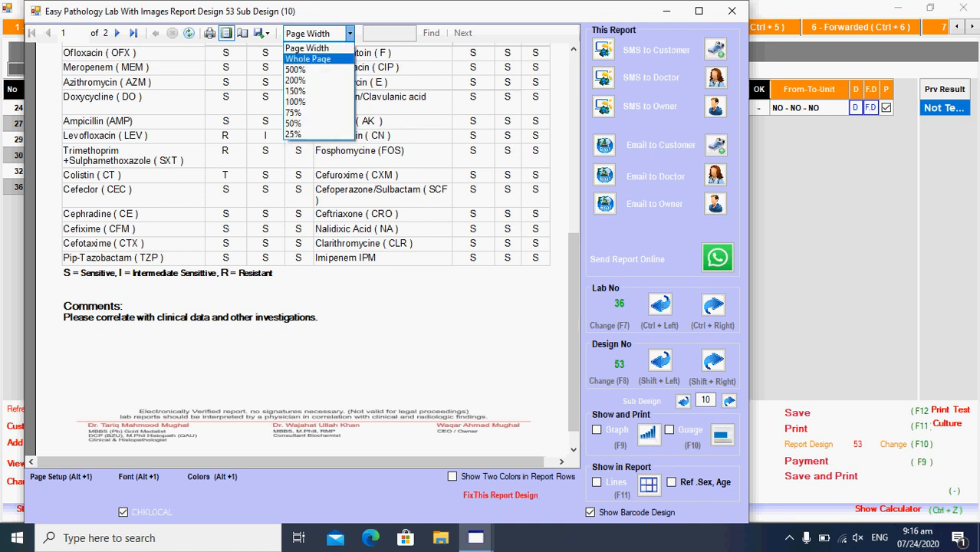
- Set the preview zoom to Whole Page to show the full Culture Report page
click(307, 59)
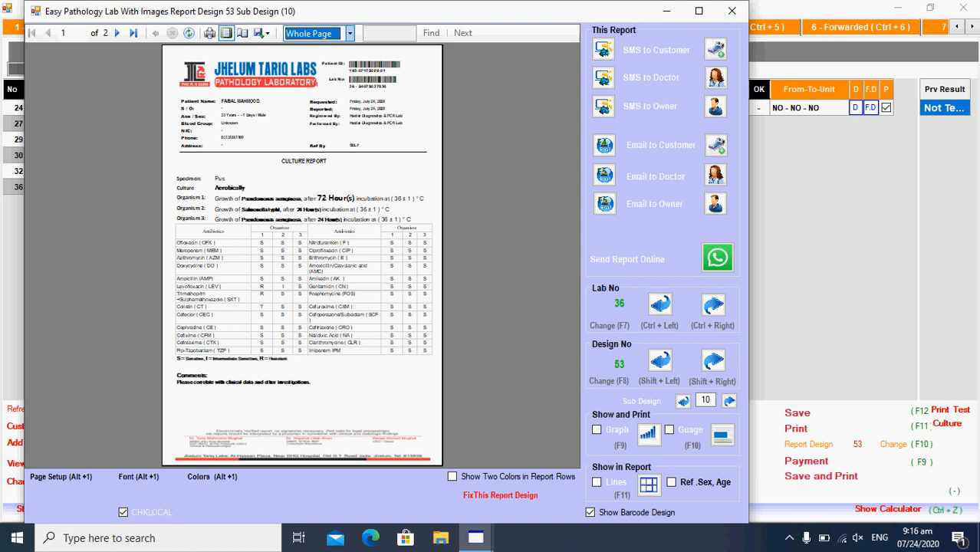